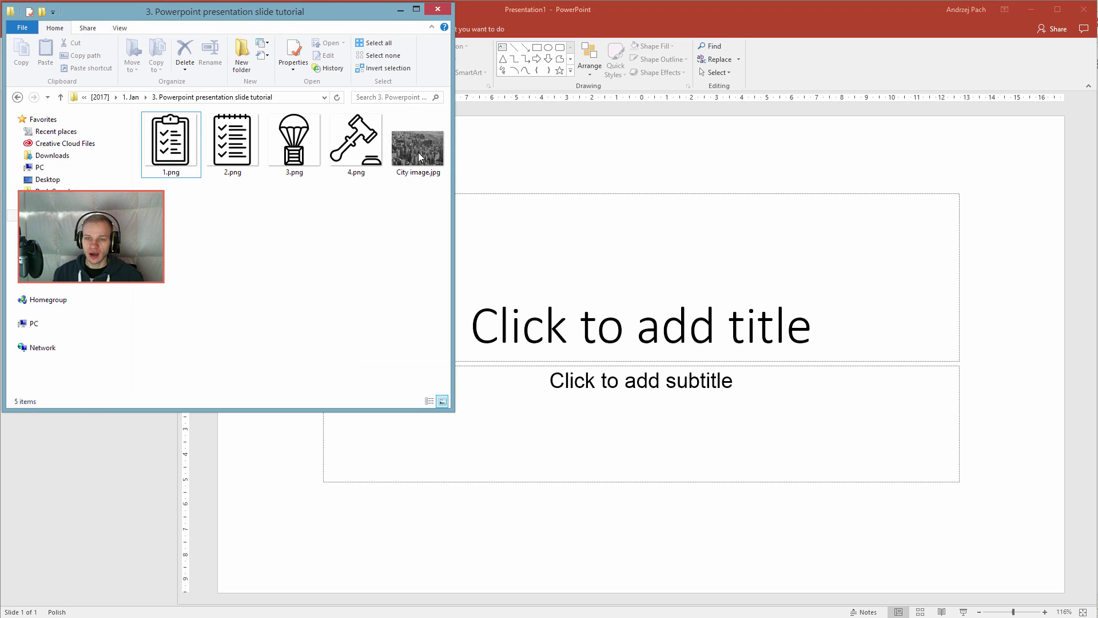
Select icon files 1.png–4.png in Explorer and delete the slide's title and subtitle placeholders
left_click(420, 159)
left_click_drag(366, 225, 134, 109)
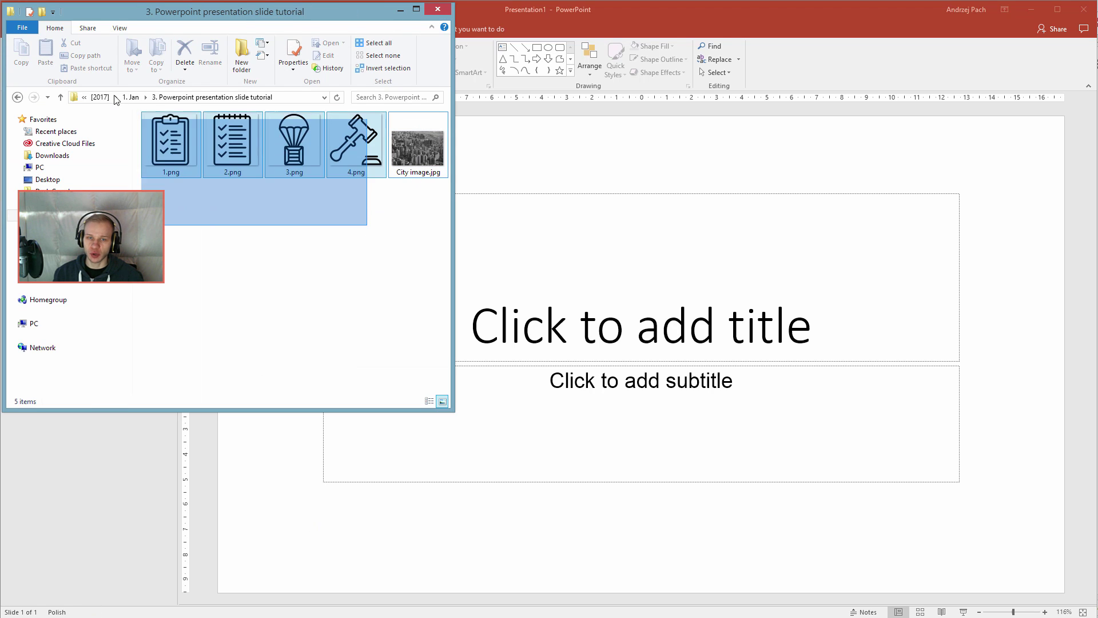
left_click(687, 172)
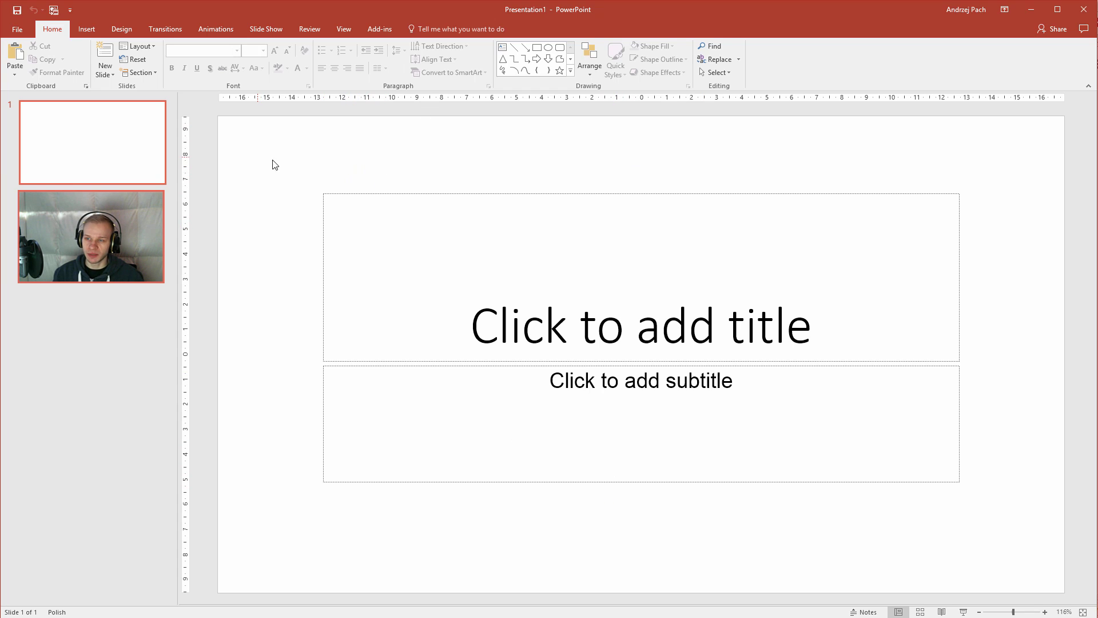
left_click_drag(264, 150, 1000, 490)
key("Delete")
left_click(101, 605)
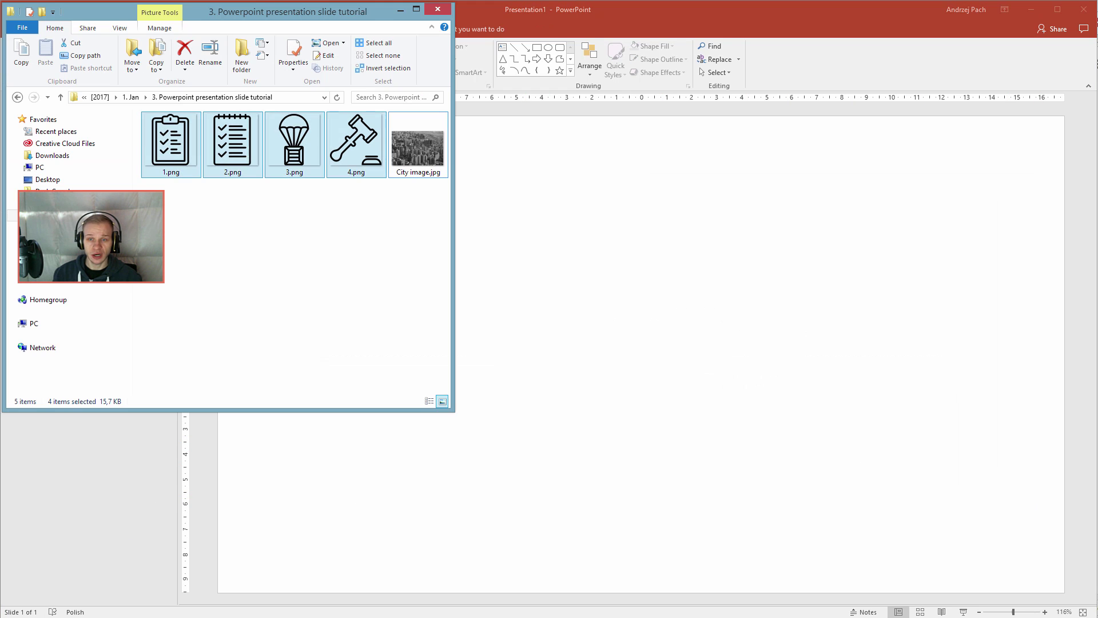
Drop City image.jpg onto the slide, dismiss Design Ideas, and align it flush left
left_click(355, 267)
left_click_drag(416, 171, 749, 347)
left_click(749, 347)
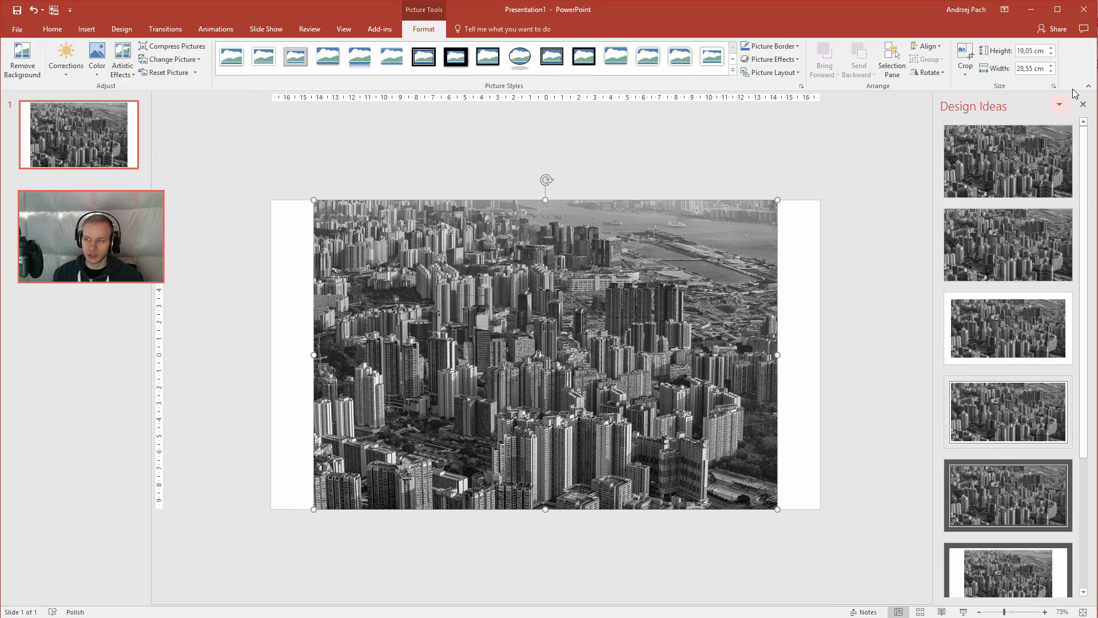
left_click(1083, 104)
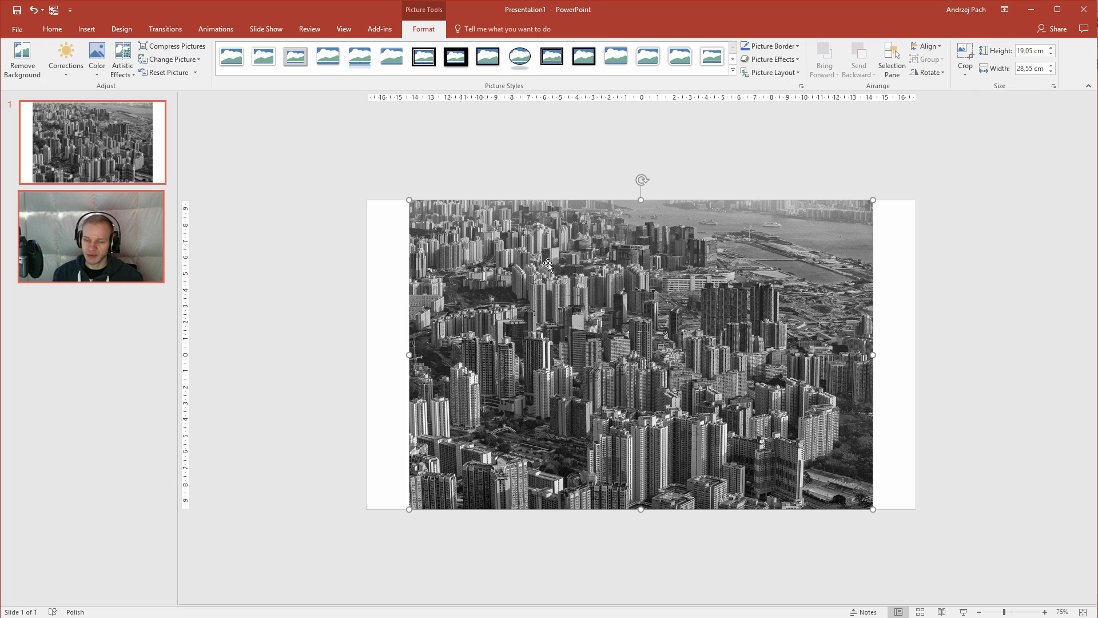
mouse_move(556, 328)
left_mouse_down()
mouse_move(274, 330)
mouse_move(537, 334)
left_mouse_up()
left_click_drag(614, 328, 566, 319)
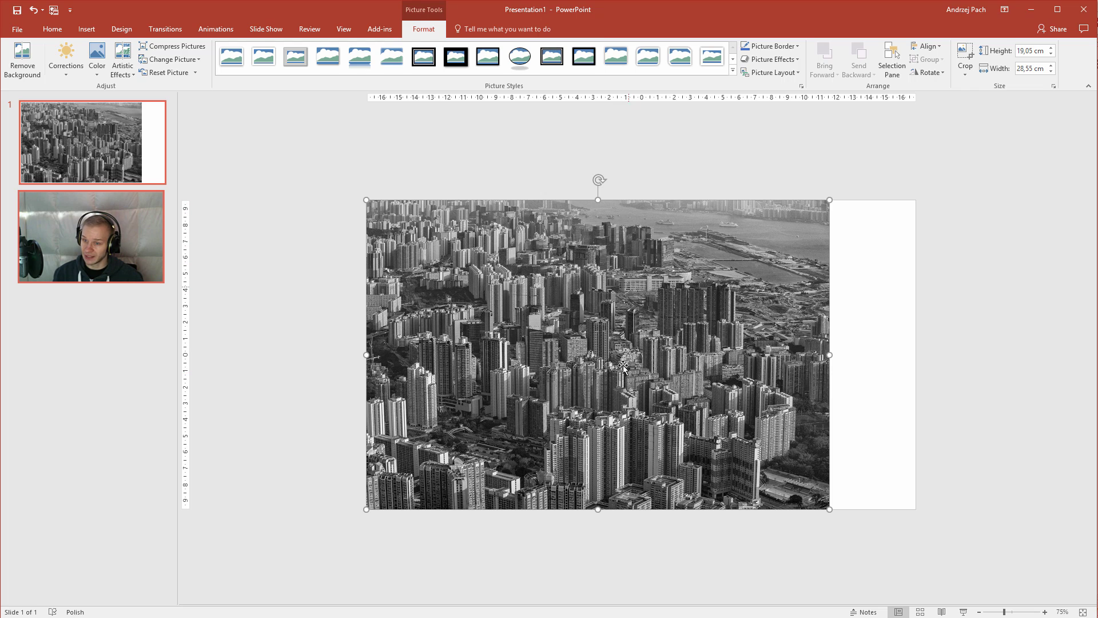
Turn on the drawing guides in the View options
left_click(343, 29)
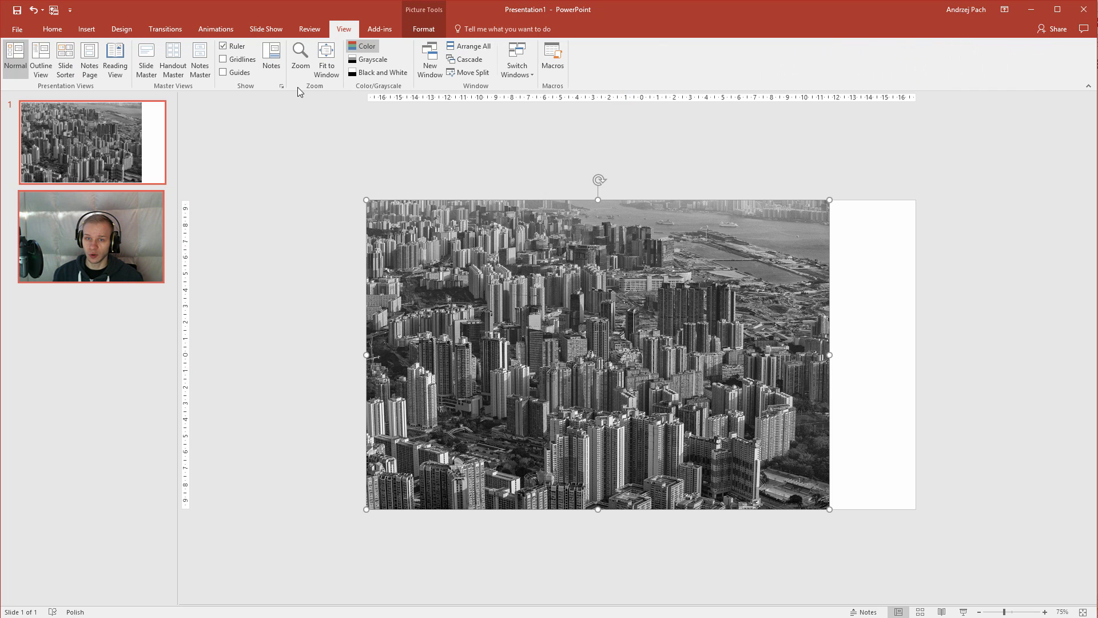
left_click(231, 73)
left_click(430, 31)
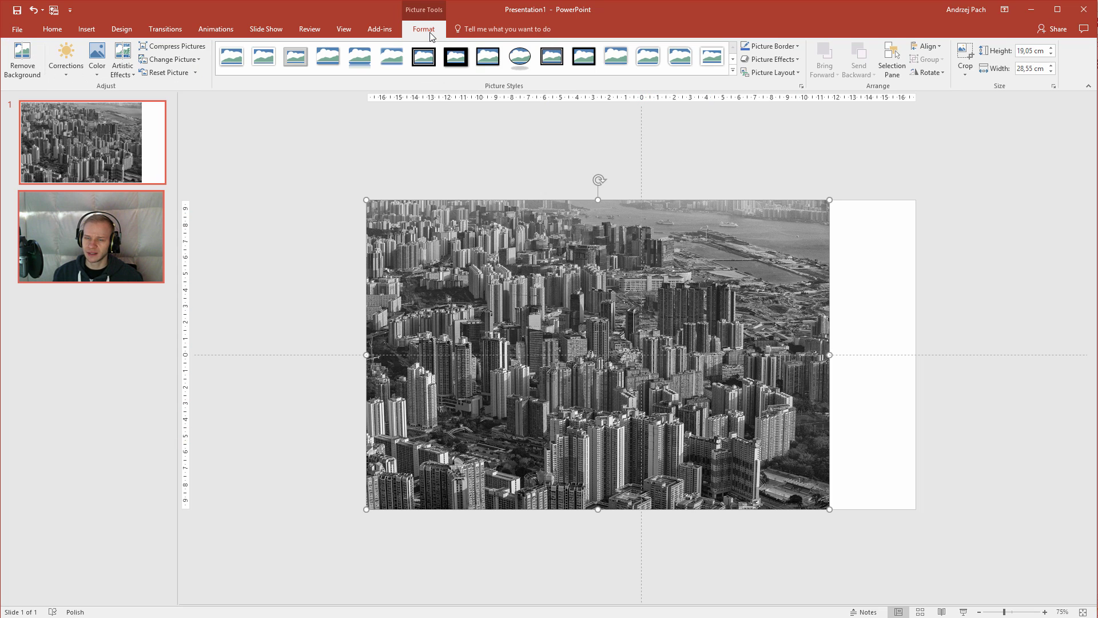
Crop the city image's right side back to the centre guide, repositioning the photo within the frame
left_click(966, 53)
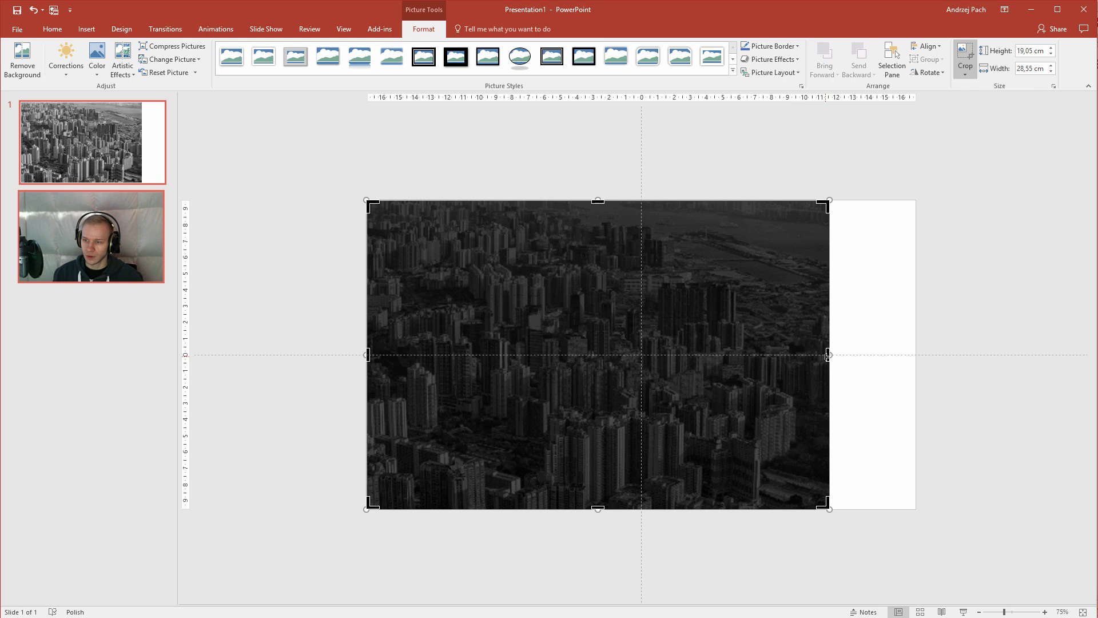
left_click_drag(829, 355, 653, 351)
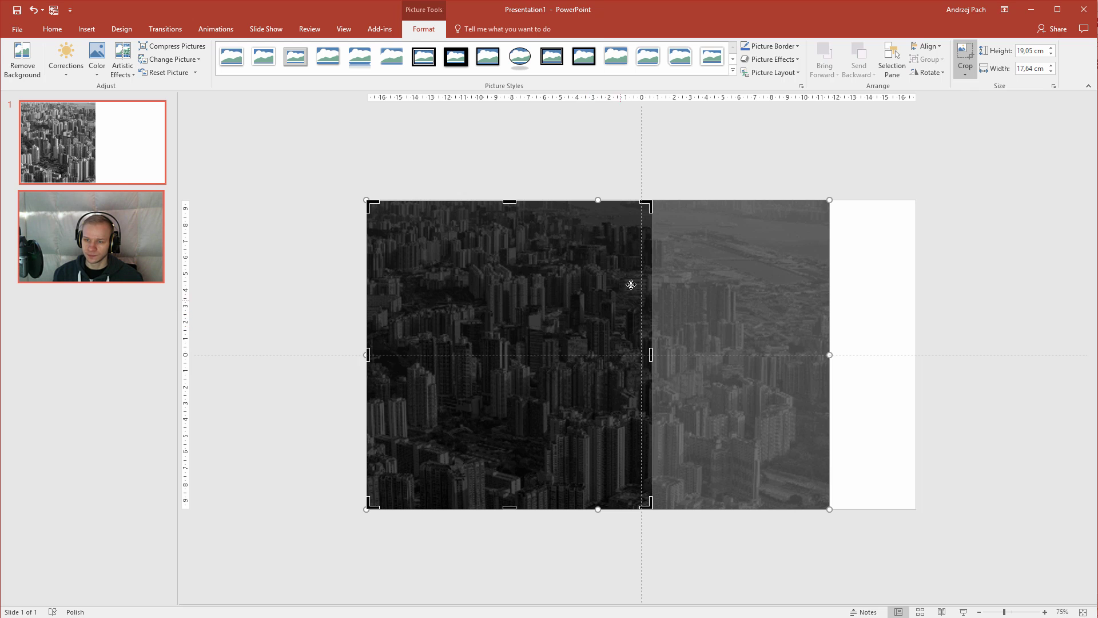
left_click_drag(591, 289, 453, 288)
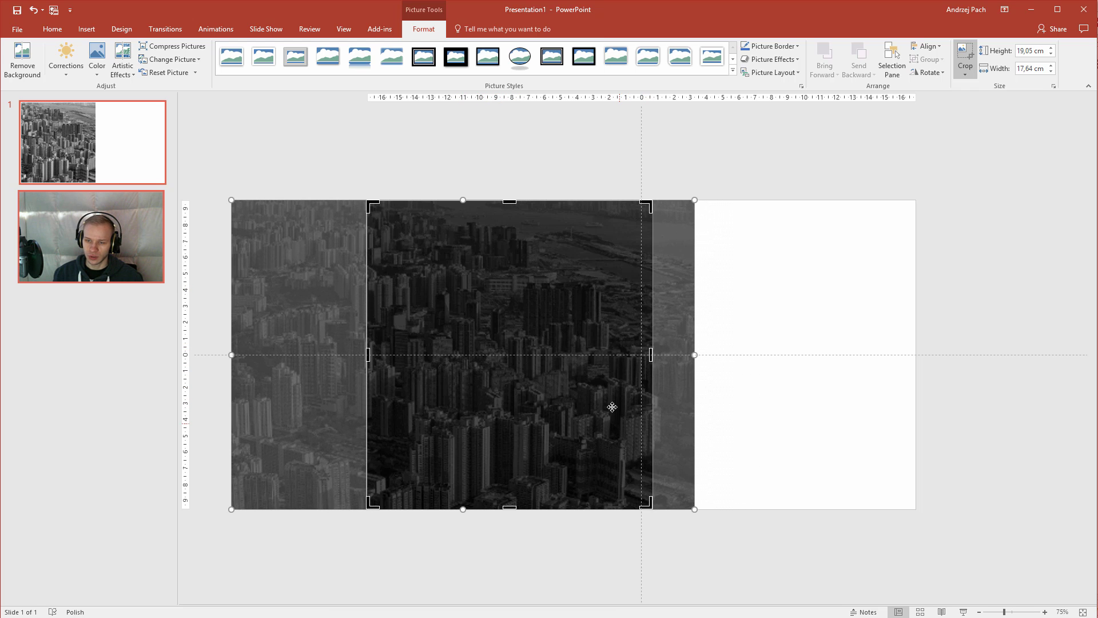
left_click_drag(610, 404, 583, 404)
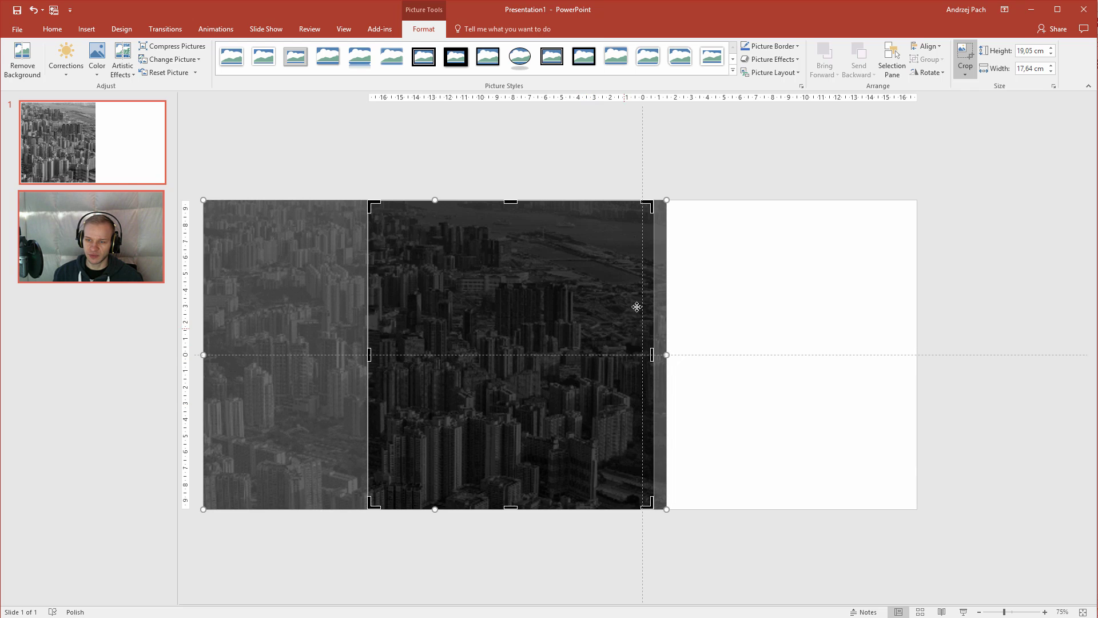
mouse_move(443, 258)
left_mouse_down()
mouse_move(575, 262)
mouse_move(446, 265)
left_mouse_up()
left_click(935, 141)
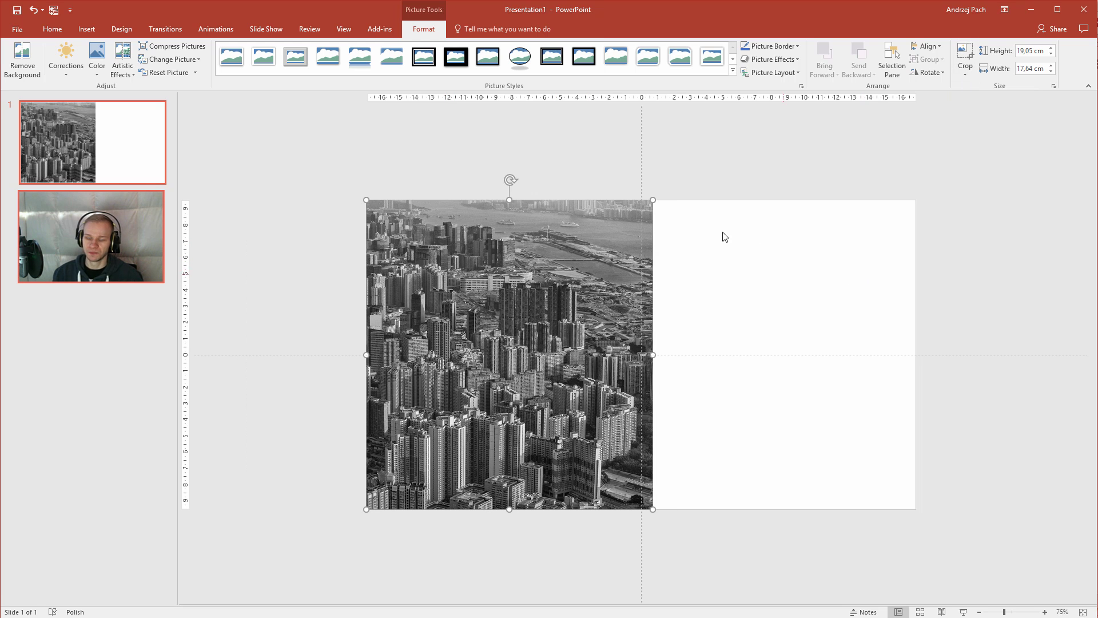
left_click(718, 235)
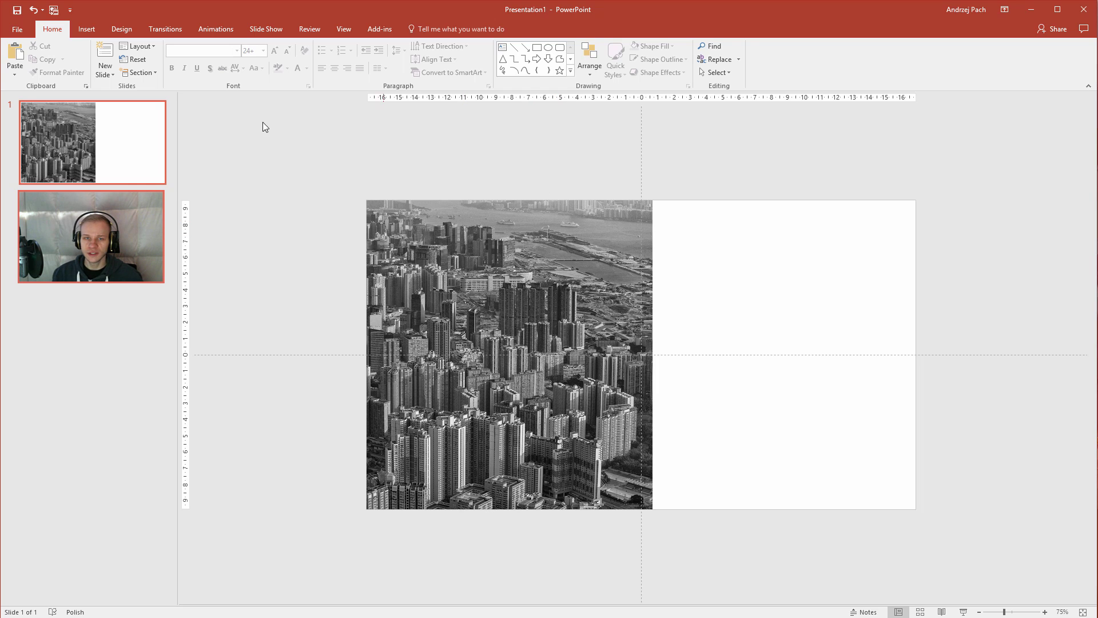
Draw a 15.98 cm by 10.65 cm rectangle on the slide's empty right half
left_click(90, 31)
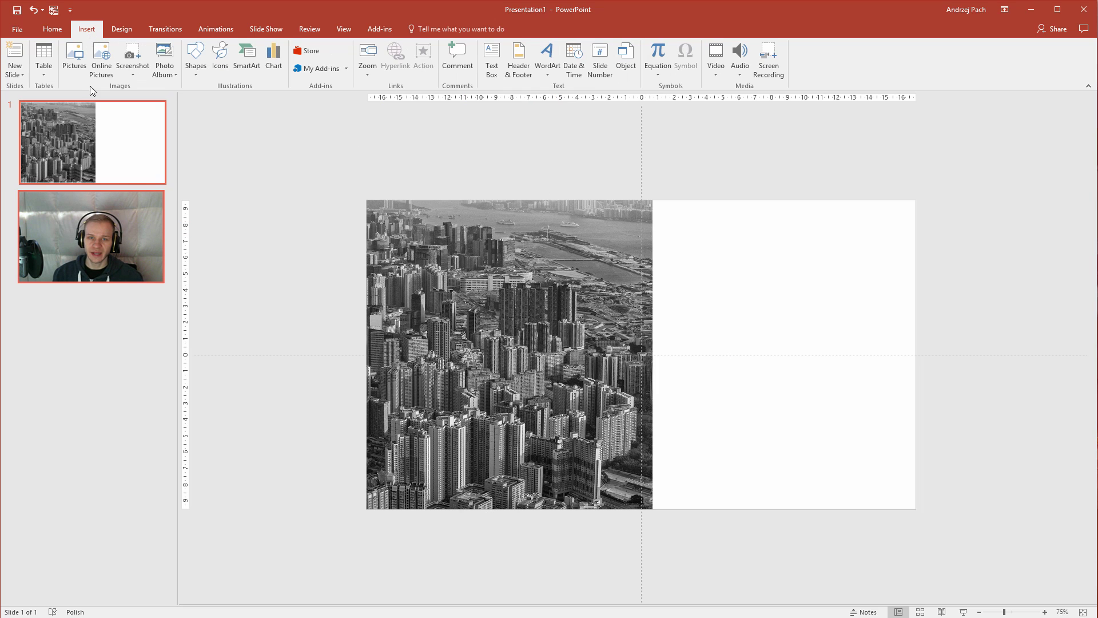
left_click(195, 63)
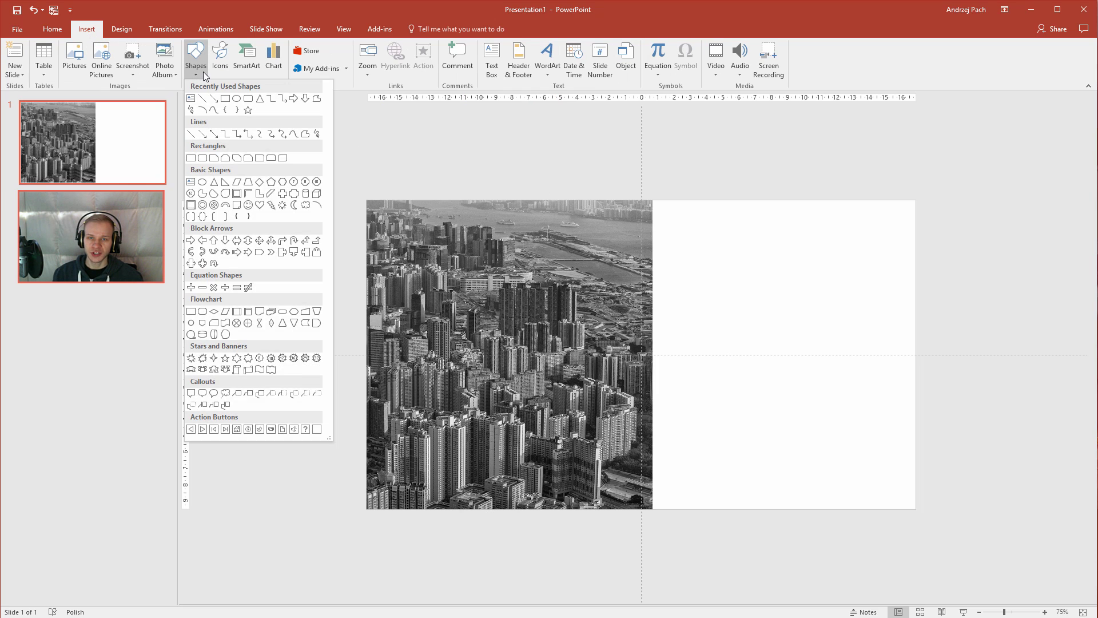
left_click(191, 159)
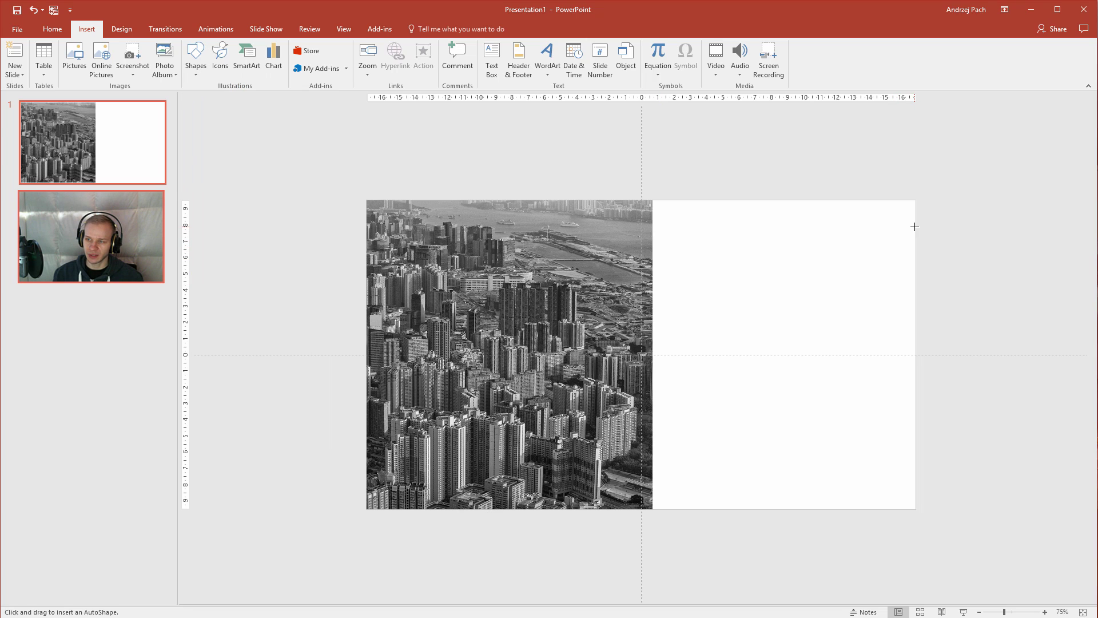
mouse_move(916, 226)
left_mouse_down()
mouse_move(750, 375)
mouse_move(742, 486)
left_mouse_up()
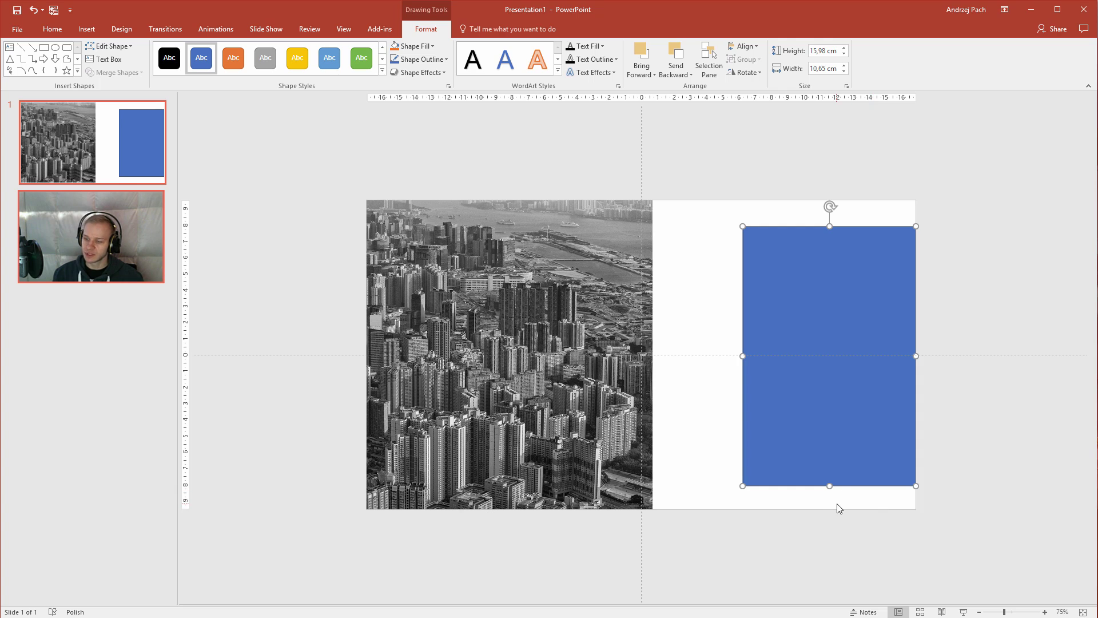
Align the rectangle to the slide's middle and stretch it left to 16.23 cm wide
left_click(752, 49)
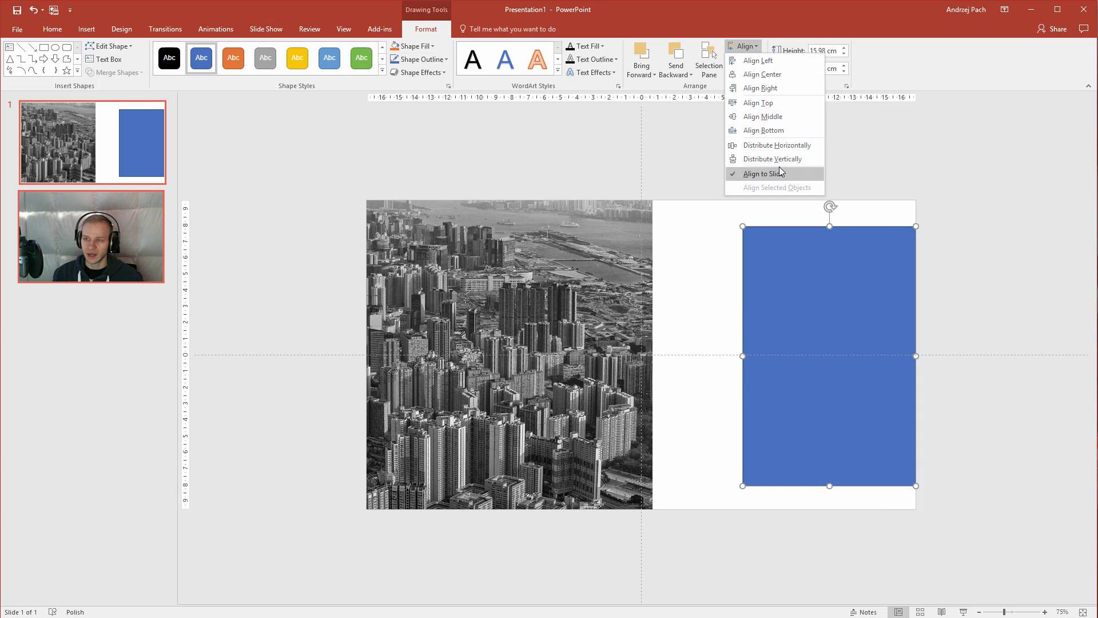
left_click(782, 114)
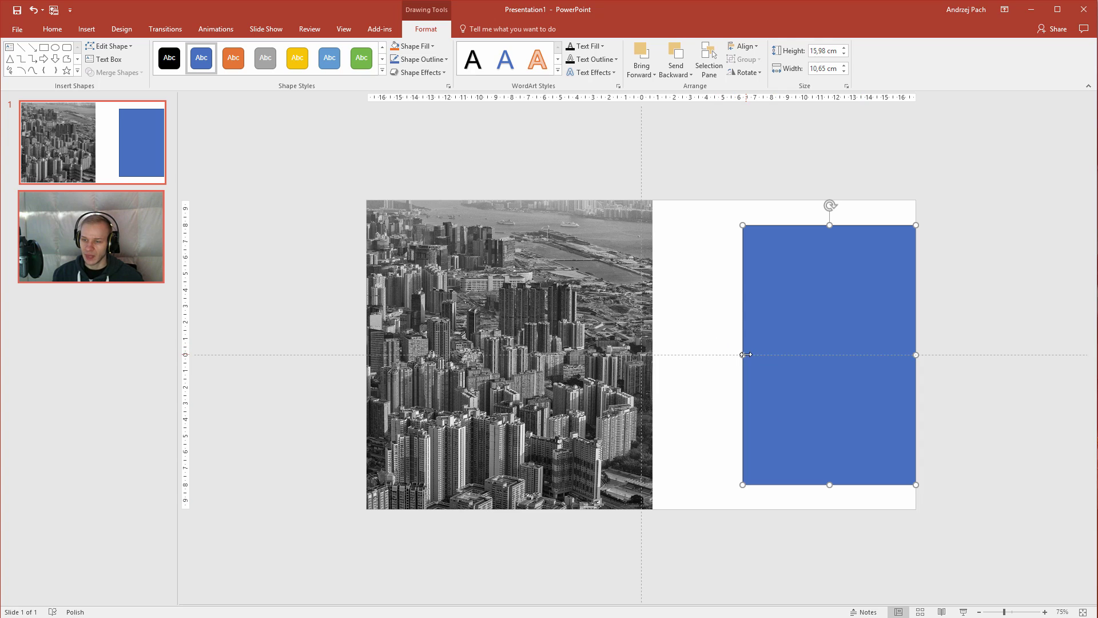
left_click_drag(743, 355, 654, 365)
Remove the rectangle's outline and fill it with a slightly darkened custom orange (about RGB 237, 127, 17)
left_click(444, 60)
left_click(445, 160)
left_click(411, 45)
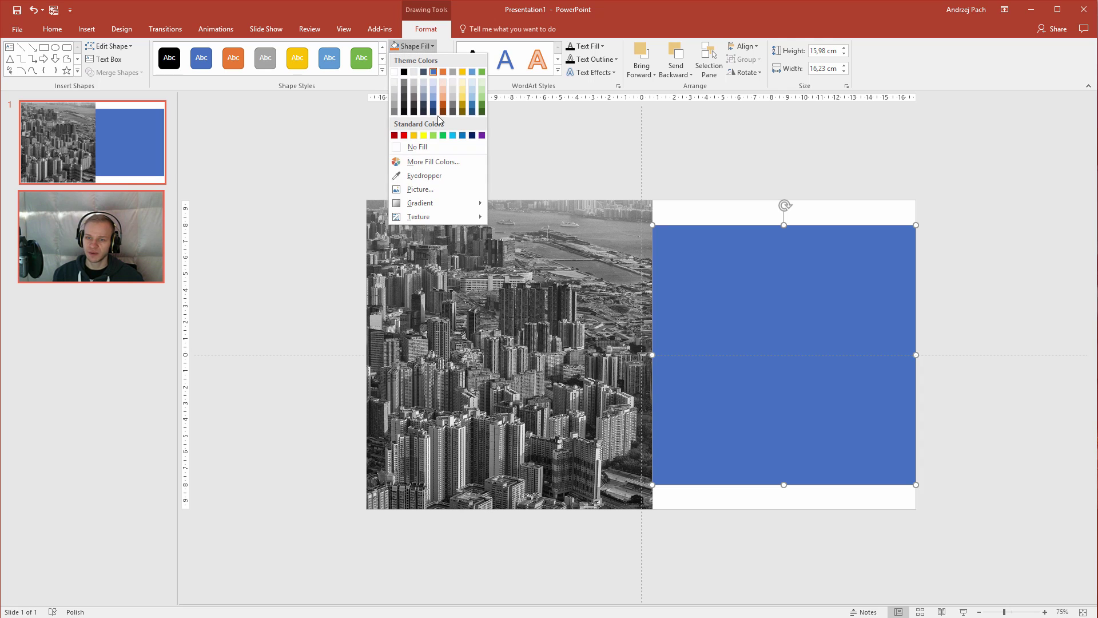
left_click(433, 162)
left_click_drag(567, 201, 541, 269)
left_click(458, 318)
left_click(445, 301)
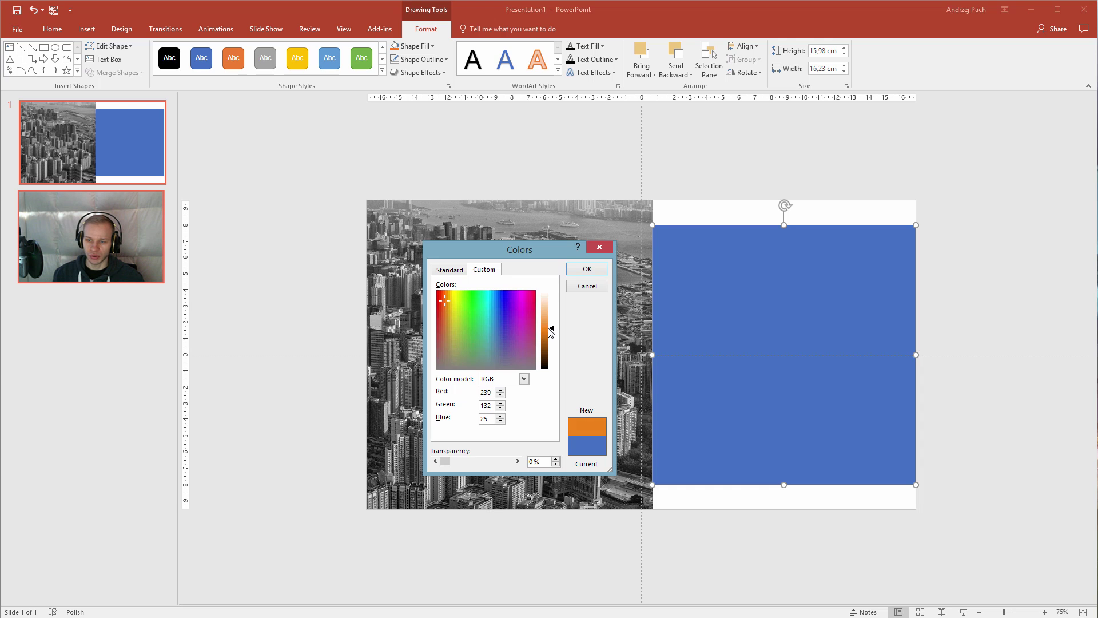
left_click_drag(550, 332, 552, 339)
left_click(586, 269)
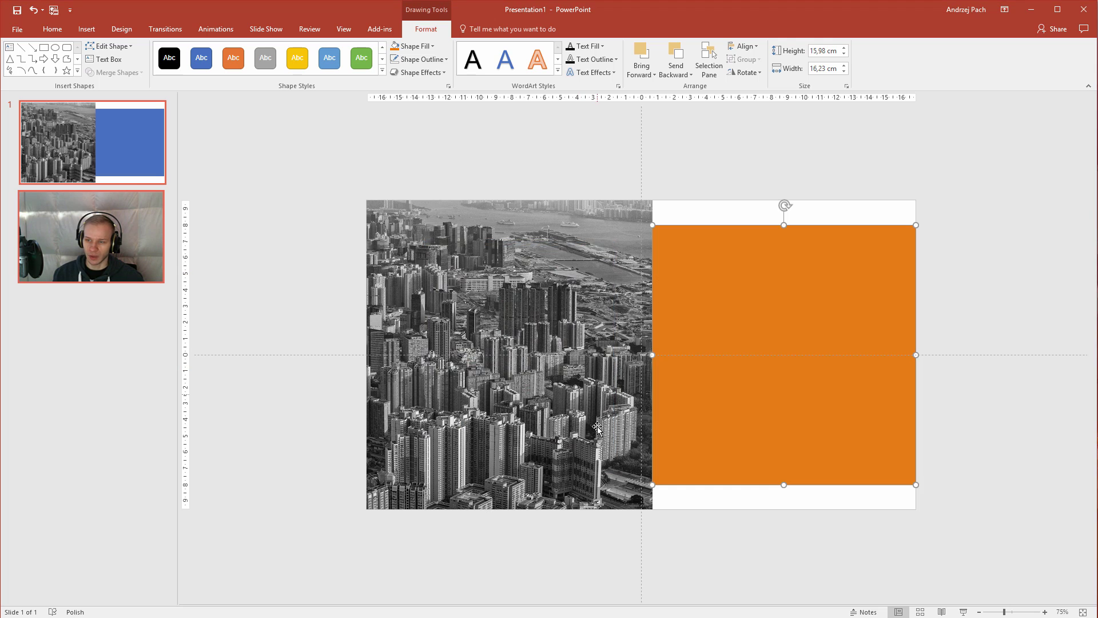
left_click(1019, 301)
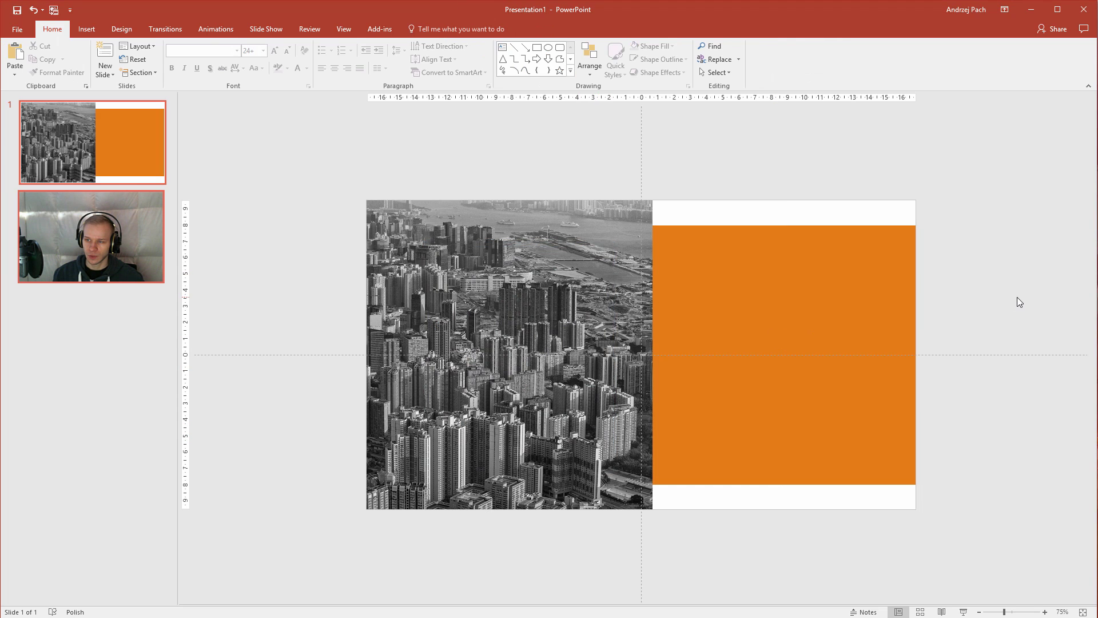
Duplicate the orange rectangle, move the copy over the photo's right strip, and narrow it to 6.77 cm
left_click(815, 343)
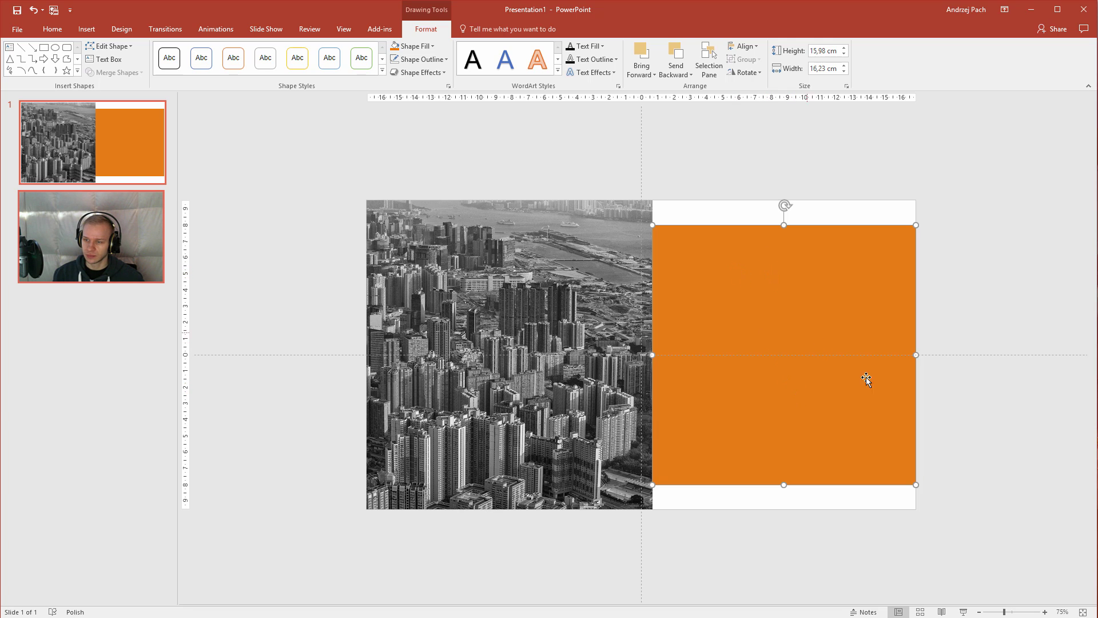
key("ctrl+v")
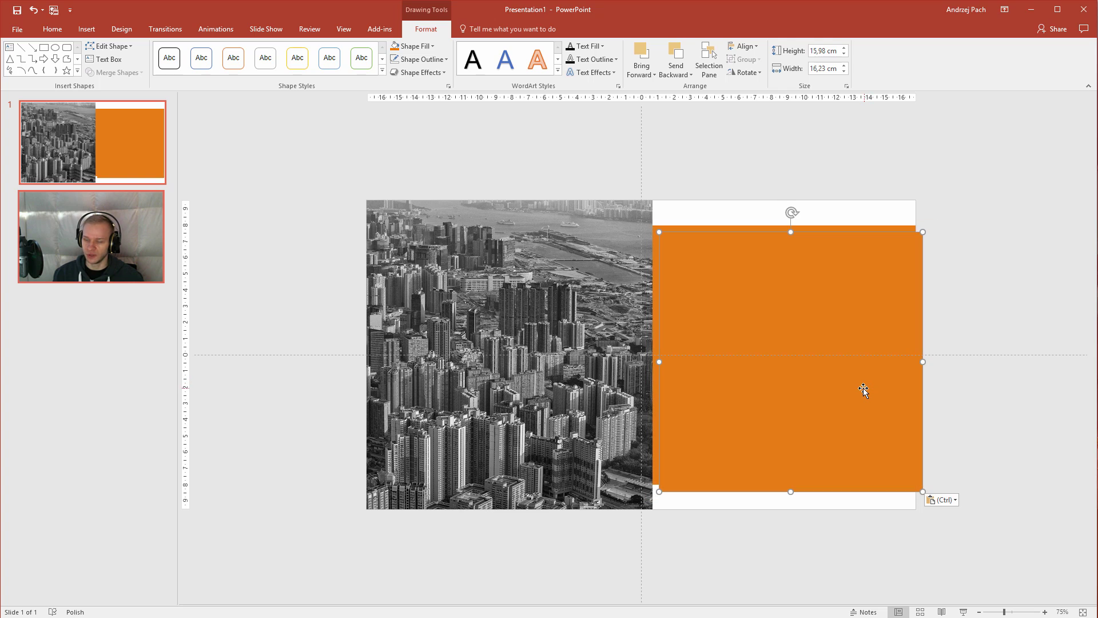
left_click_drag(861, 389, 586, 377)
left_click_drag(396, 355, 534, 364)
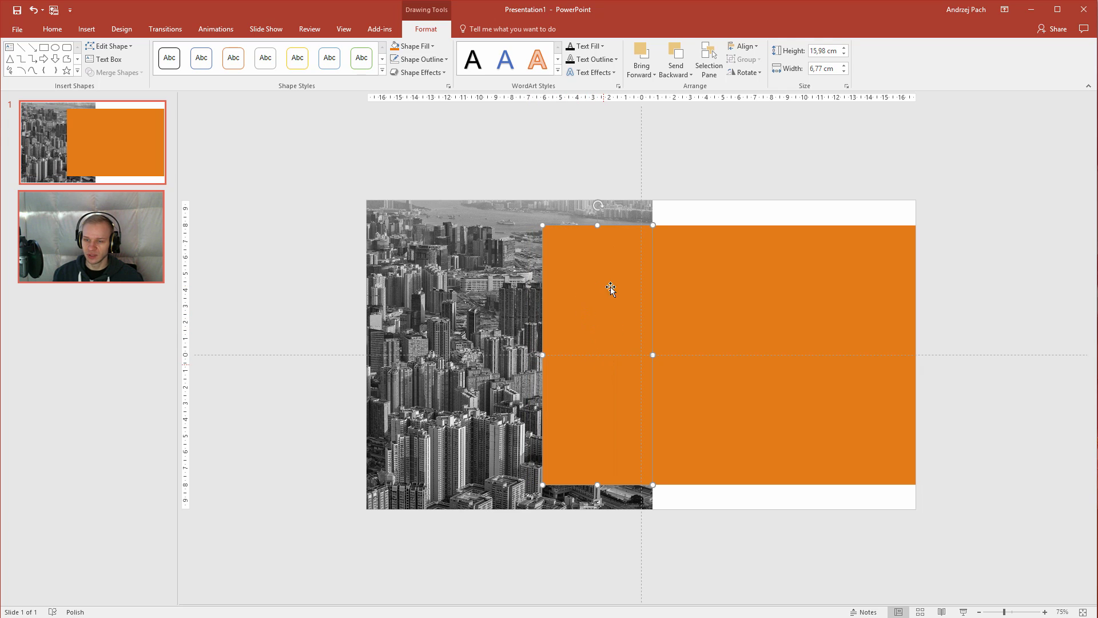
Set the narrow strip's fill transparency to 40% in Format Shape
right_click(592, 318)
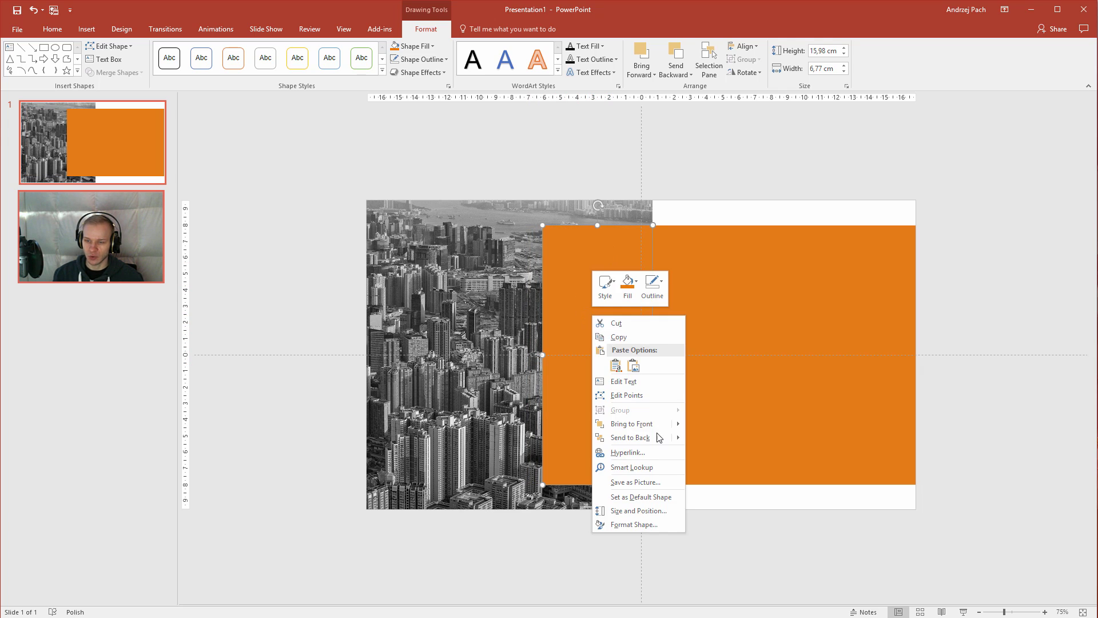
left_click(656, 520)
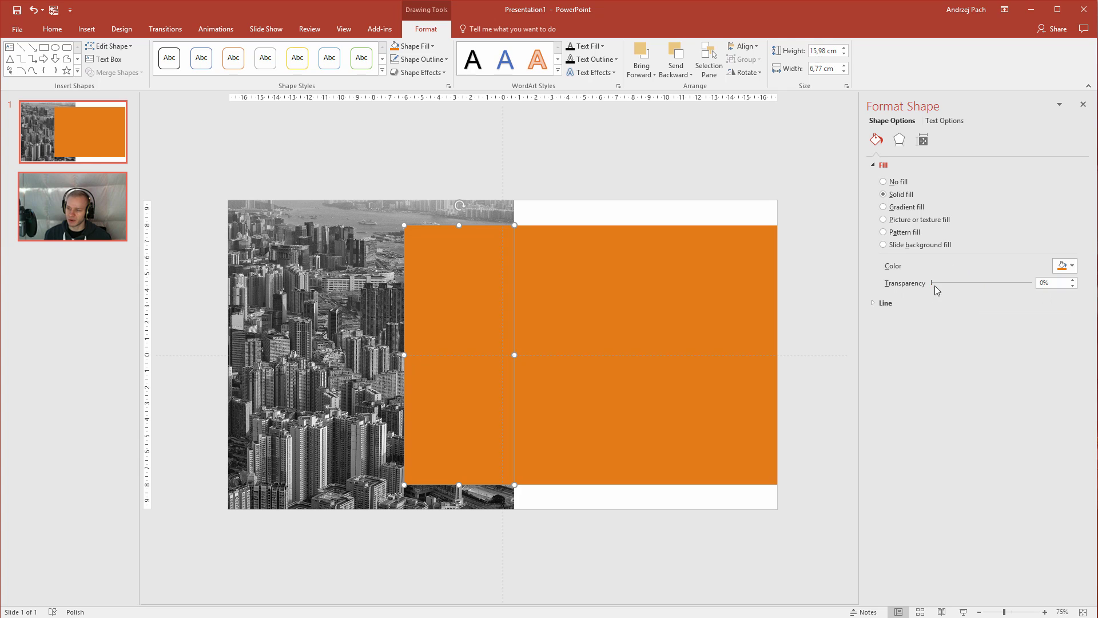
left_click_drag(934, 282, 966, 282)
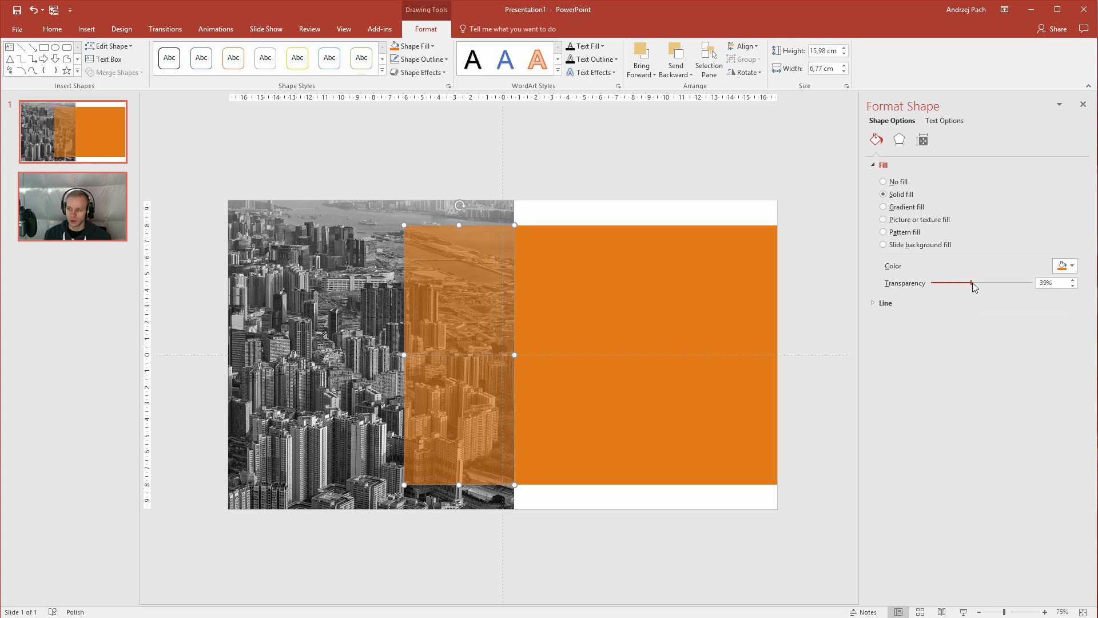
left_click(1073, 280)
left_click(1073, 280)
left_click(1073, 285)
Deselect the strip, zoom the slide out slightly, and show the View ribbon options
left_click(583, 163)
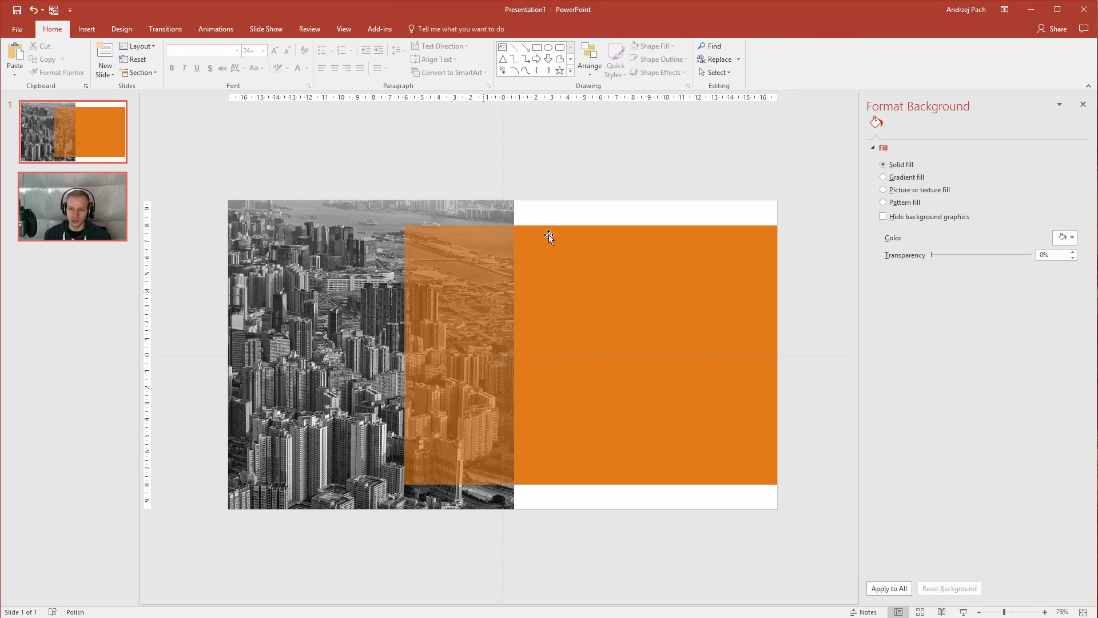
scroll(586, 148, "down", 2, "ctrl")
left_click(343, 28)
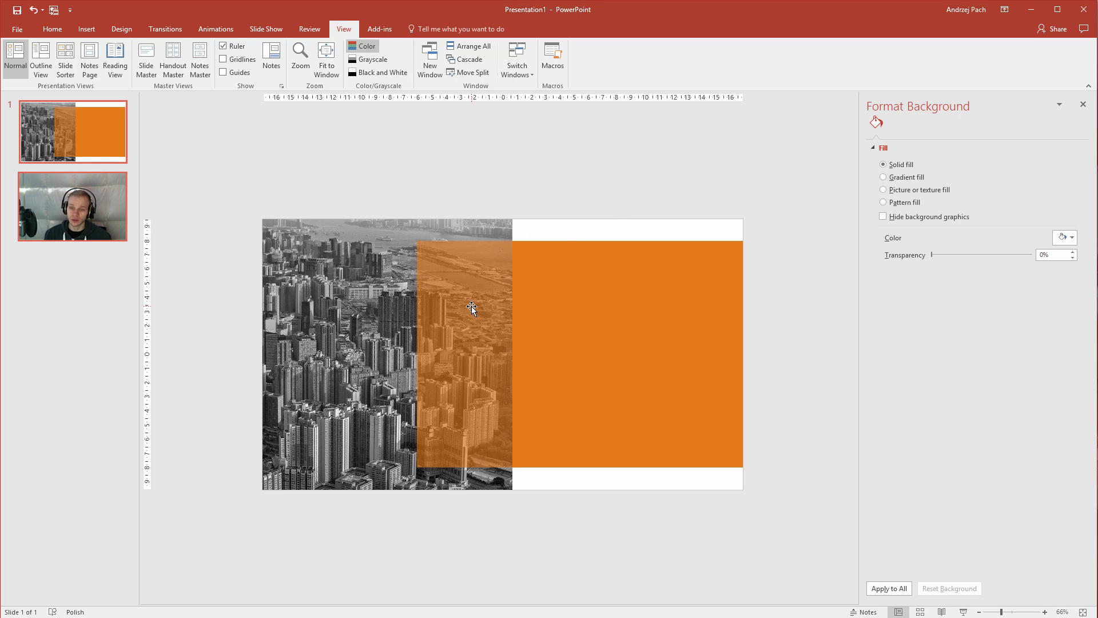
Drag icons 1.png–4.png from File Explorer onto the slide and shrink them to a small size
left_click(78, 613)
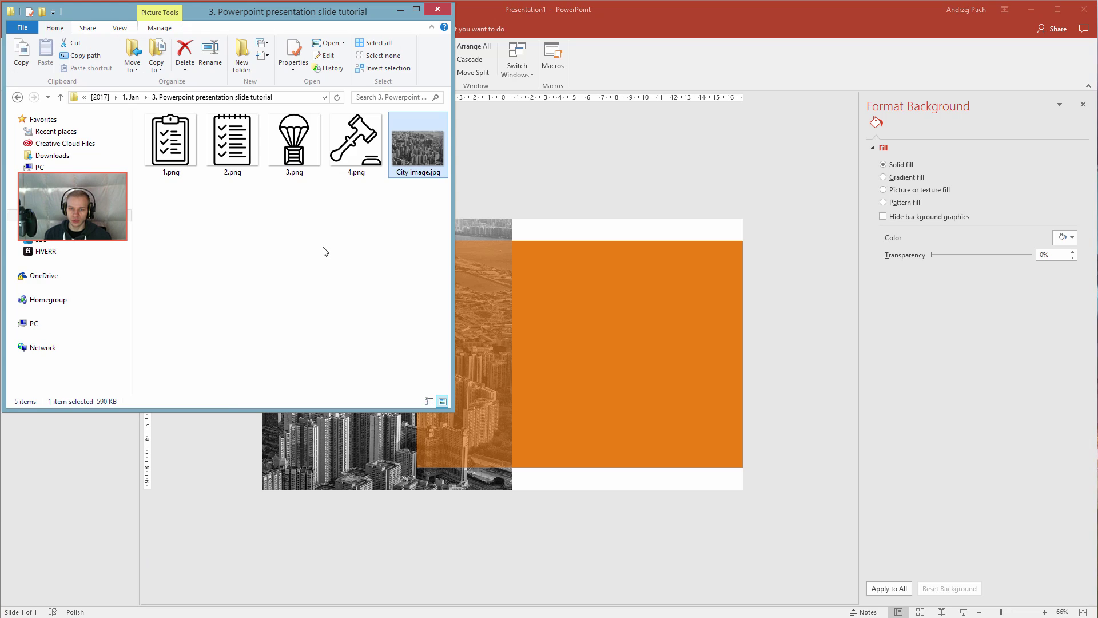
left_click_drag(363, 229, 166, 155)
left_click_drag(355, 146, 561, 318)
left_click_drag(508, 352, 603, 210)
left_click_drag(502, 314, 622, 314)
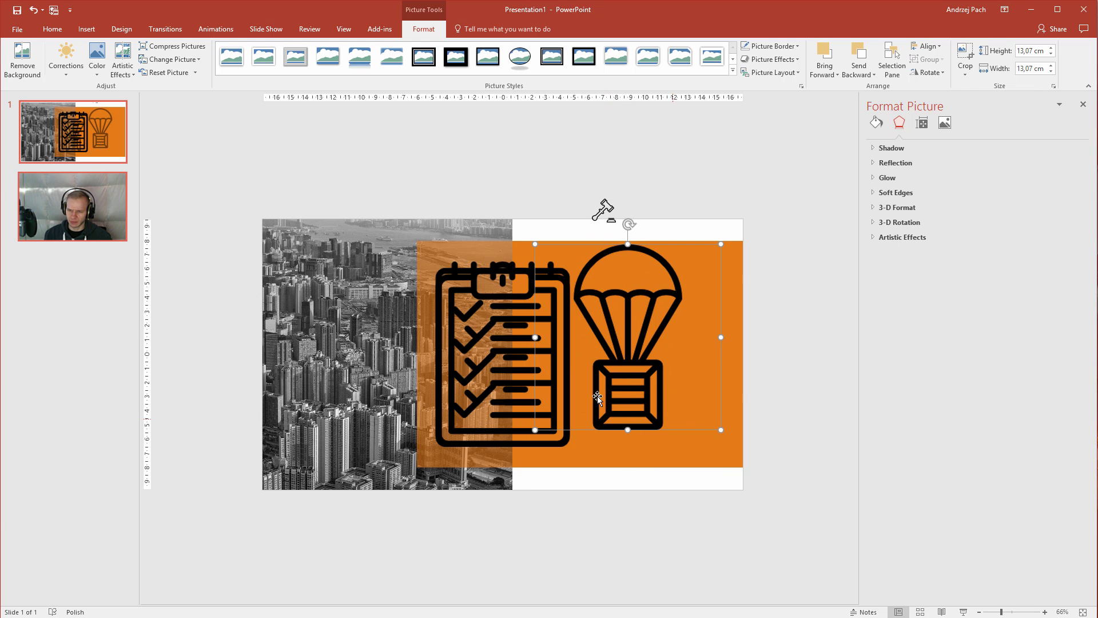
left_click(498, 354, "shift")
left_click_drag(497, 354, 304, 275)
left_click(488, 377, "shift")
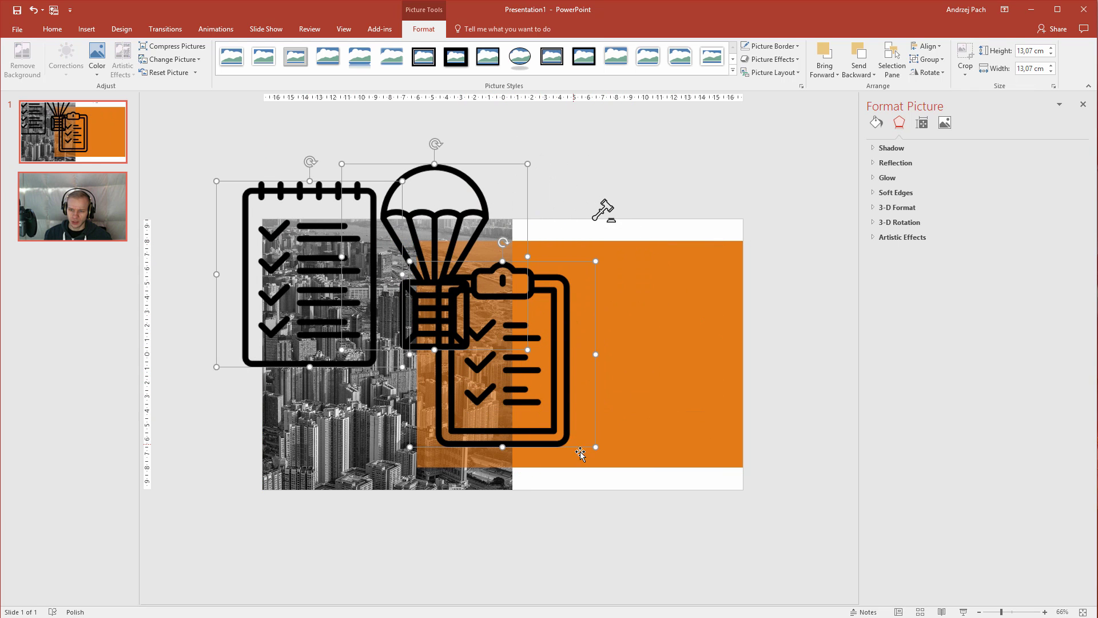
left_click_drag(591, 454, 459, 273)
Stack the clipboard, parachute, notepad and gavel icons vertically on the orange strip
left_click(425, 281)
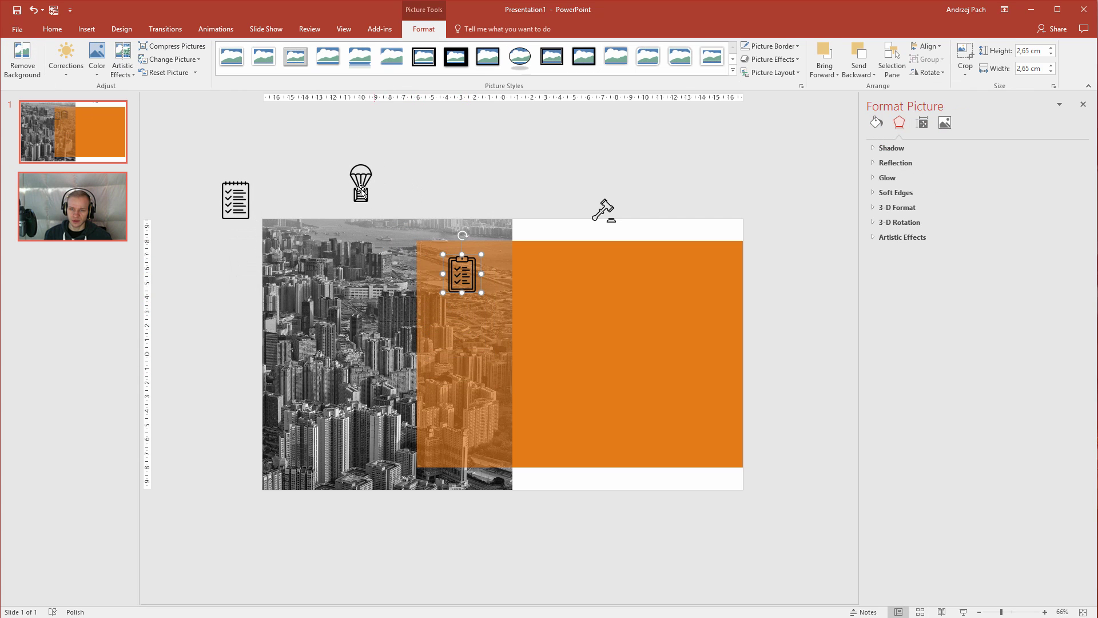
left_click_drag(361, 186, 460, 332)
left_click(238, 212)
left_click_drag(237, 213, 451, 385)
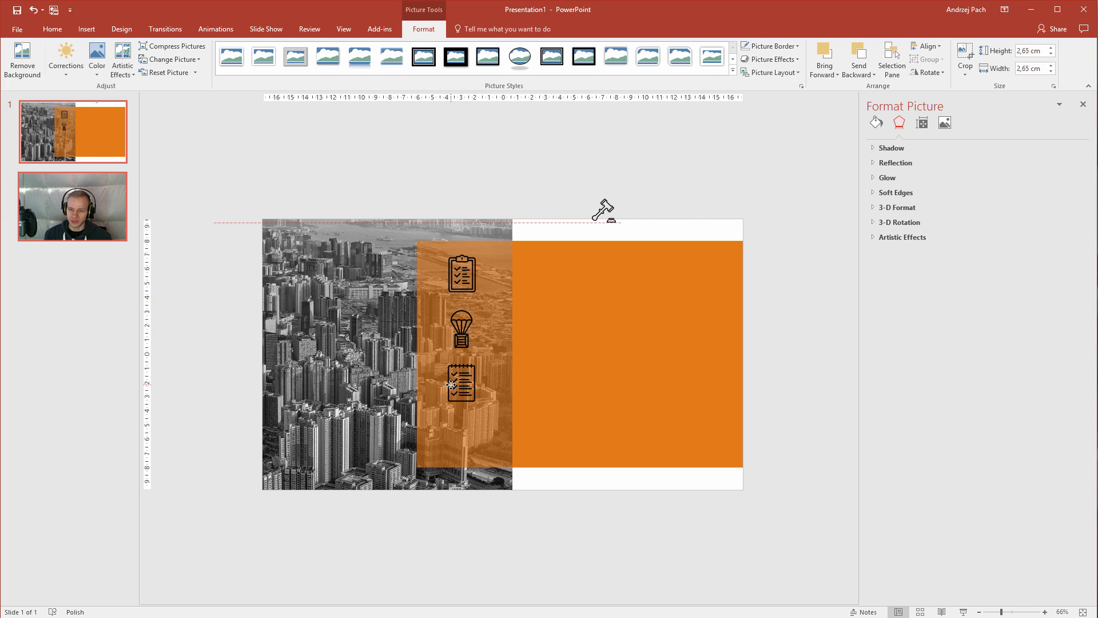
left_click_drag(600, 218, 458, 439)
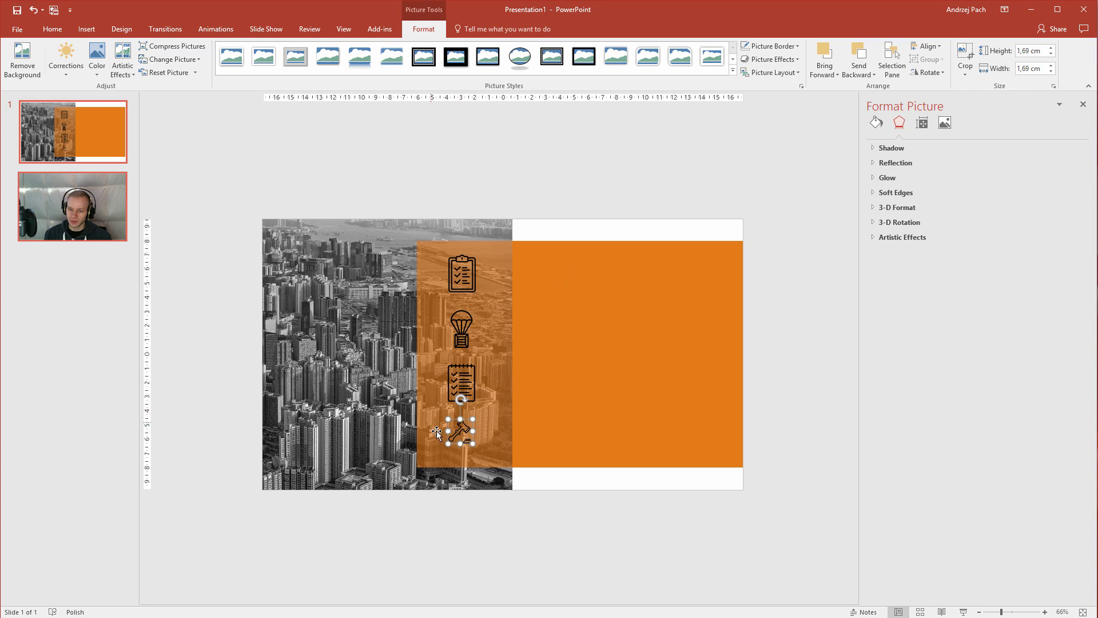
Select the notepad, parachute and clipboard icons with the gavel and distribute them vertically
left_click(468, 376, "shift")
left_click(461, 327, "shift")
left_click(462, 273, "shift")
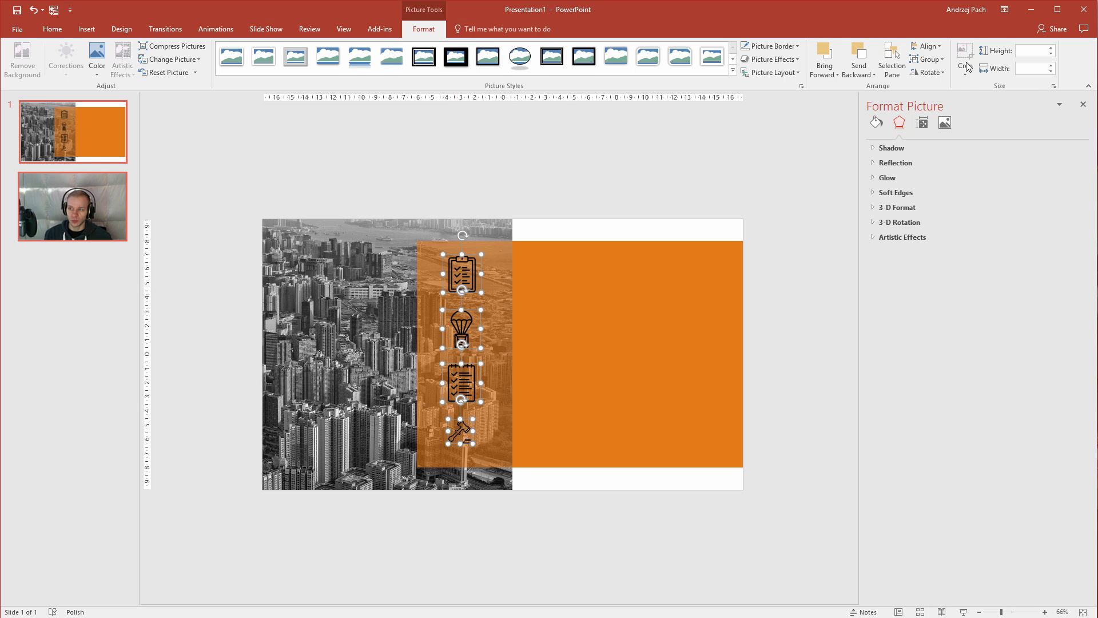
left_click(927, 46)
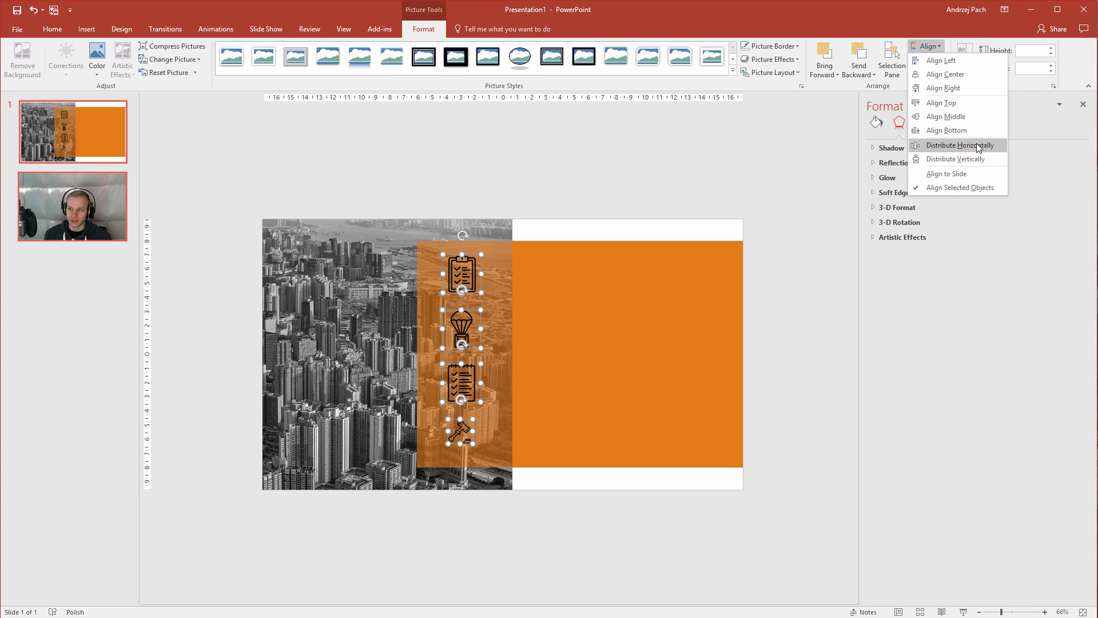
left_click(985, 159)
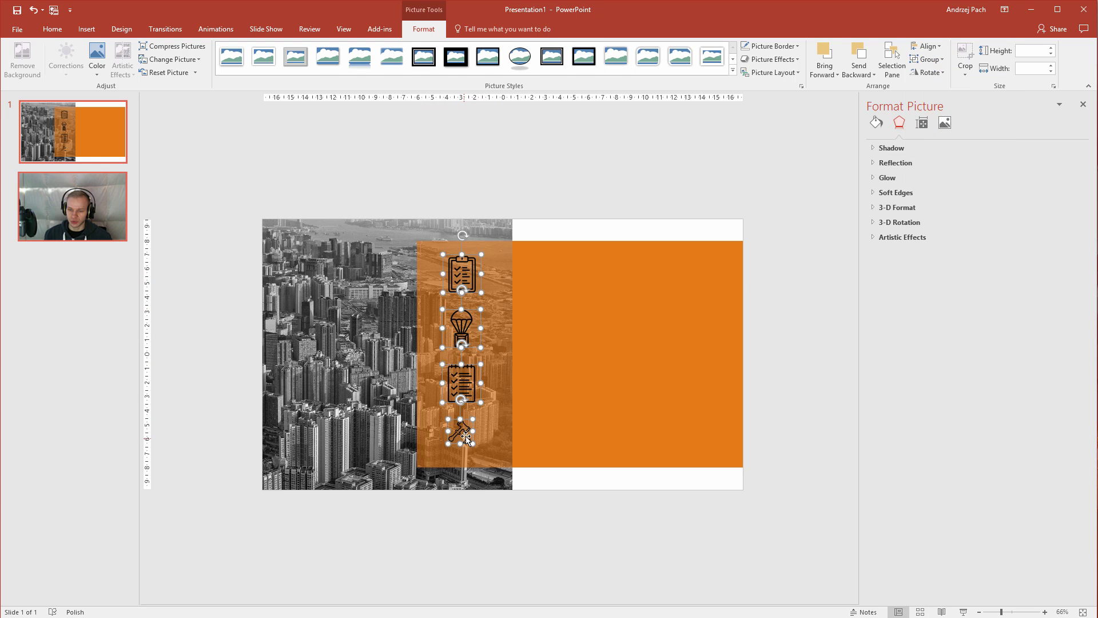
left_click(498, 202)
Draw a blue rounded-rectangle placeholder over the clipboard icon, send it backward, then delete it
left_click(86, 29)
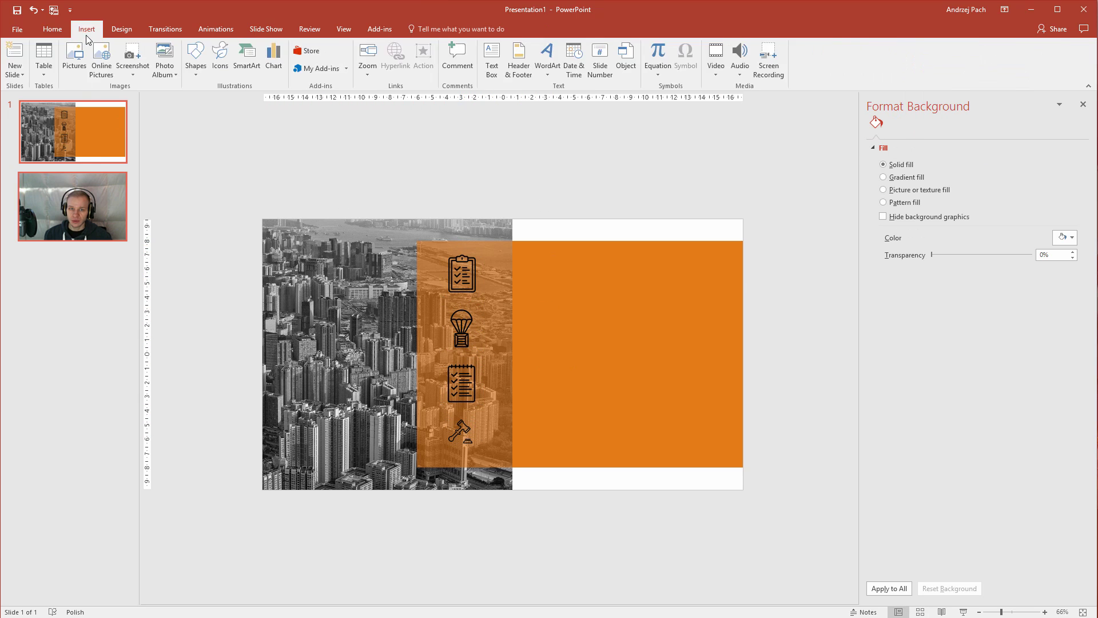
left_click(195, 56)
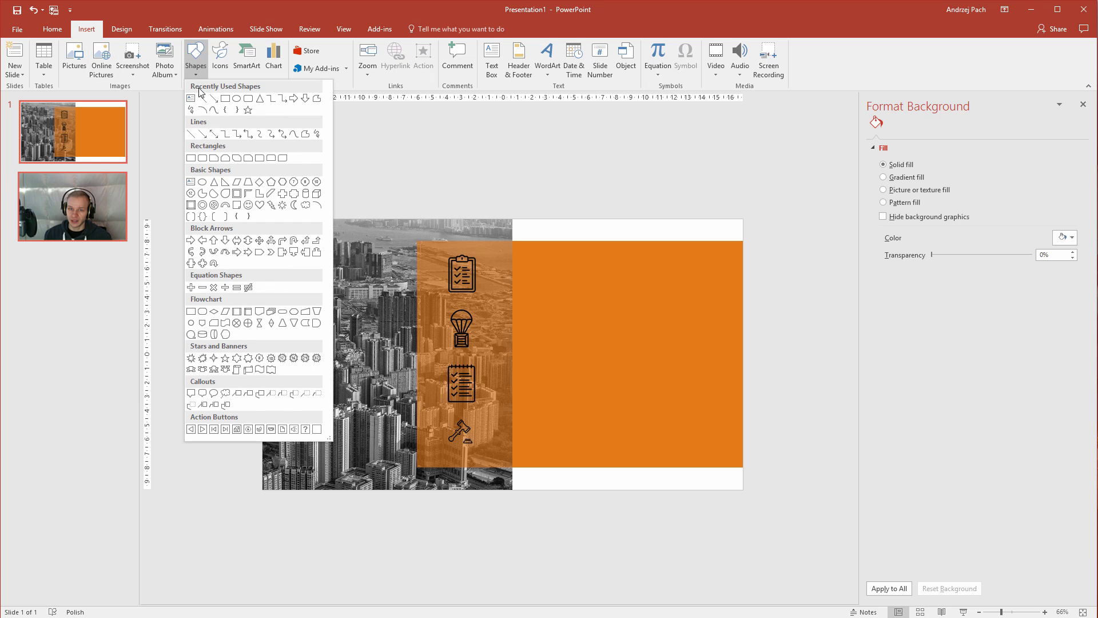
left_click(248, 98)
left_click_drag(443, 249, 484, 297)
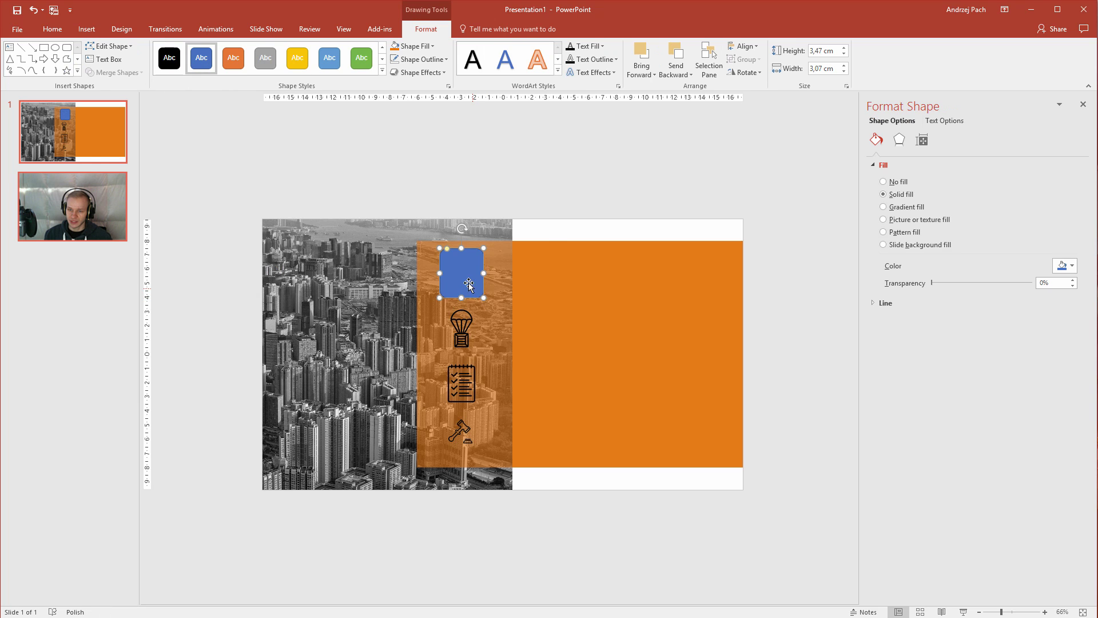
left_click(676, 51)
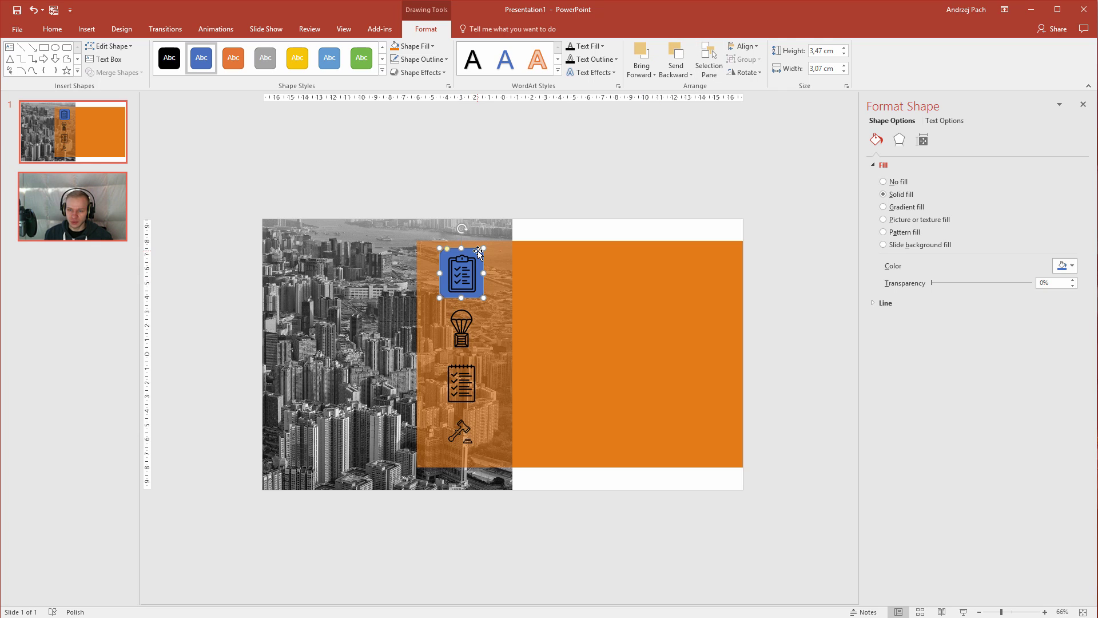
left_click_drag(478, 251, 477, 253)
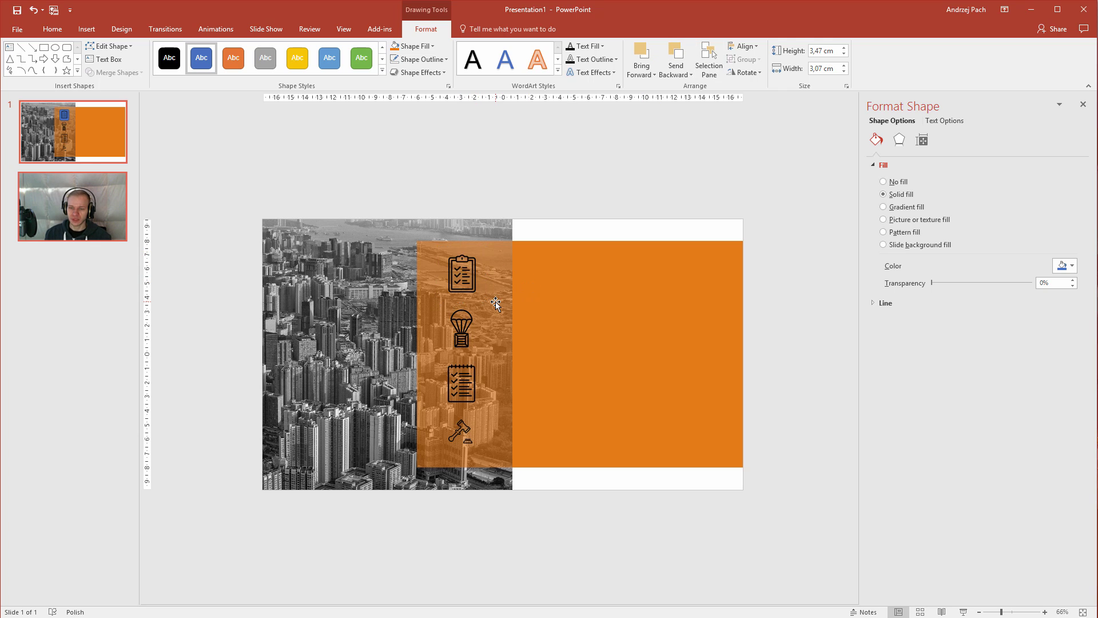
key("Delete")
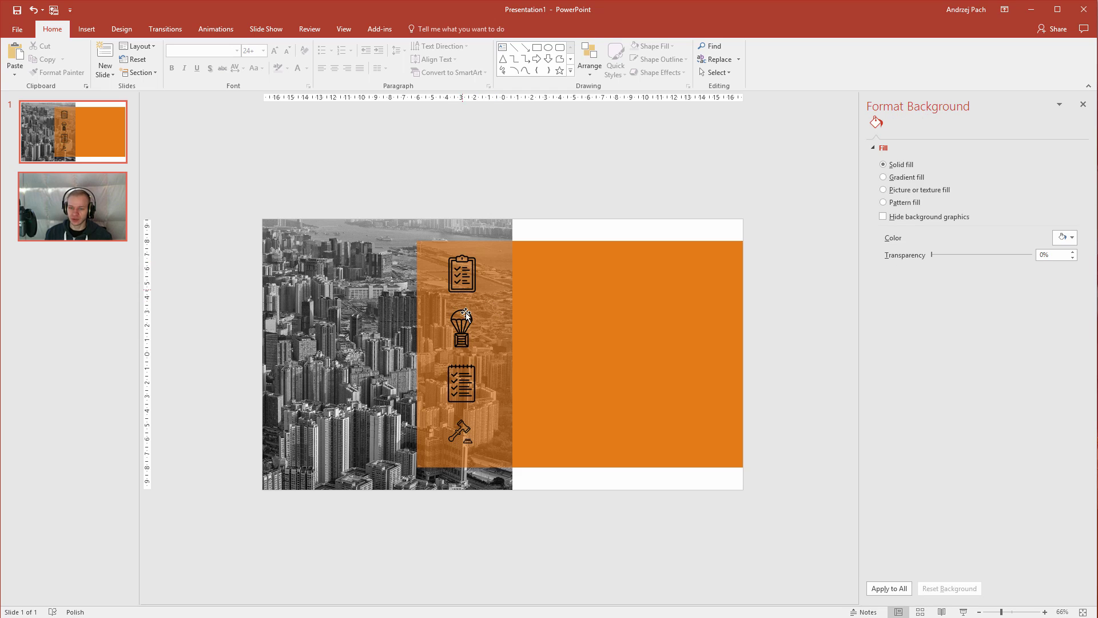
Nudge the gavel, checklist, parachute and clipboard icons slightly right together
left_click(461, 436)
left_click(468, 372, "shift")
left_click(462, 329, "shift")
left_click(462, 274, "shift")
key("Right")
key("Right")
key("Right")
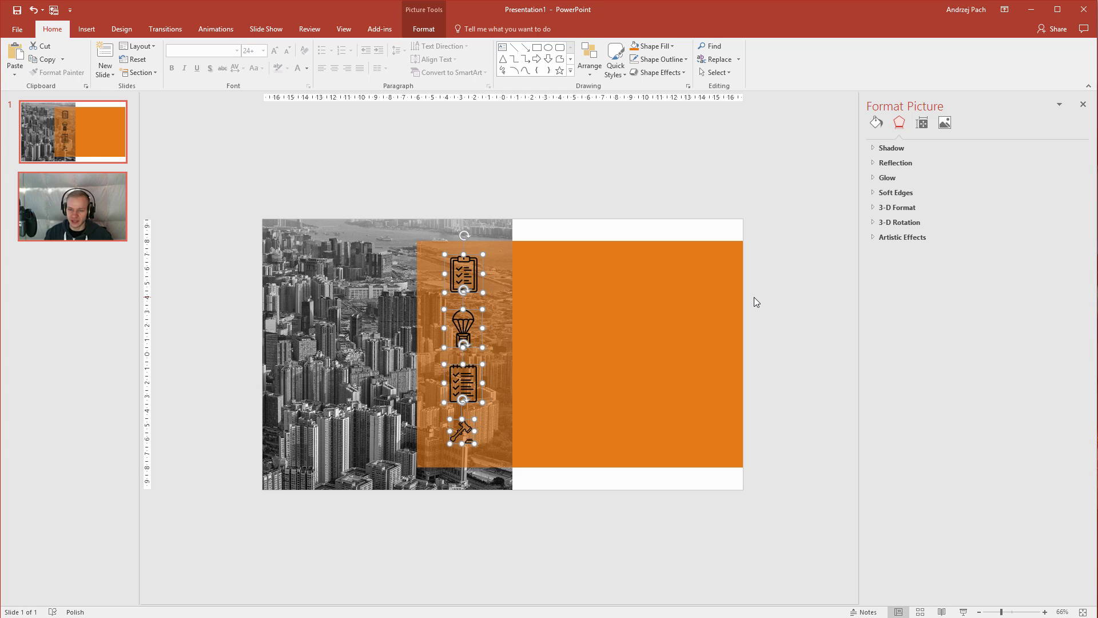
left_click(669, 194)
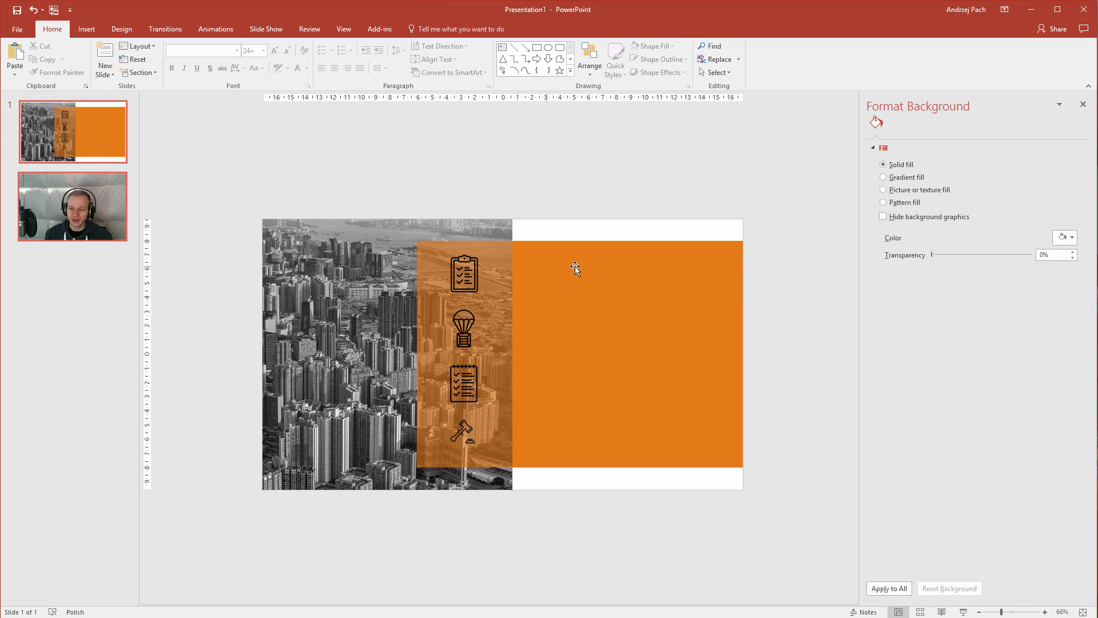
Add a text box with the 'SLIDE TITLE' heading on the orange panel and narrow it
left_click(87, 29)
left_click(492, 60)
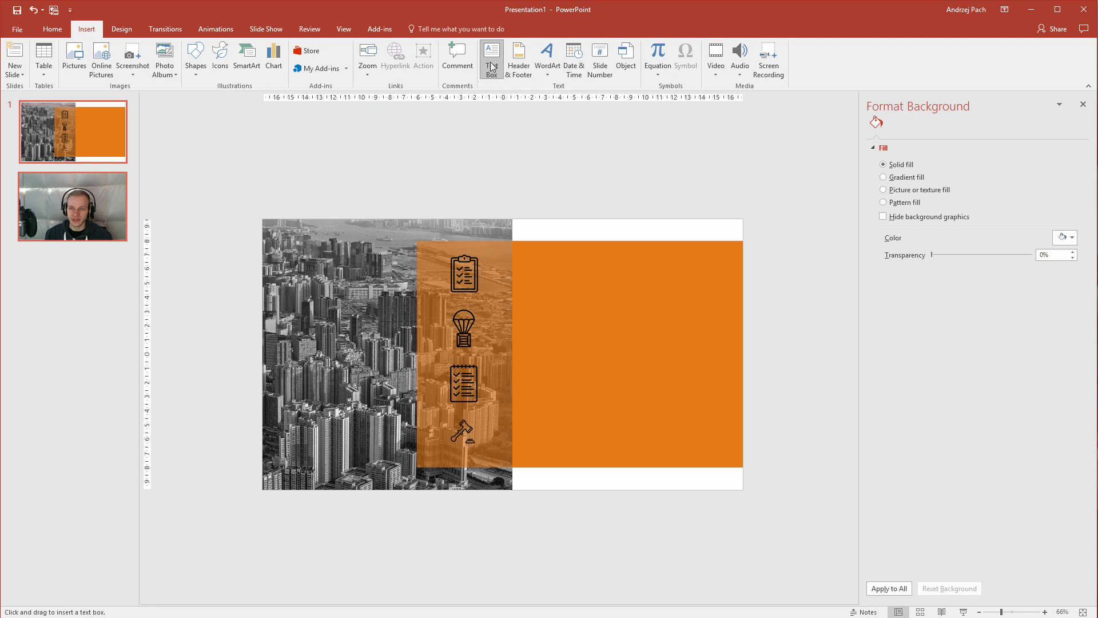
left_click_drag(511, 150, 774, 228)
type("SLIED TITLE")
key("ctrl+a")
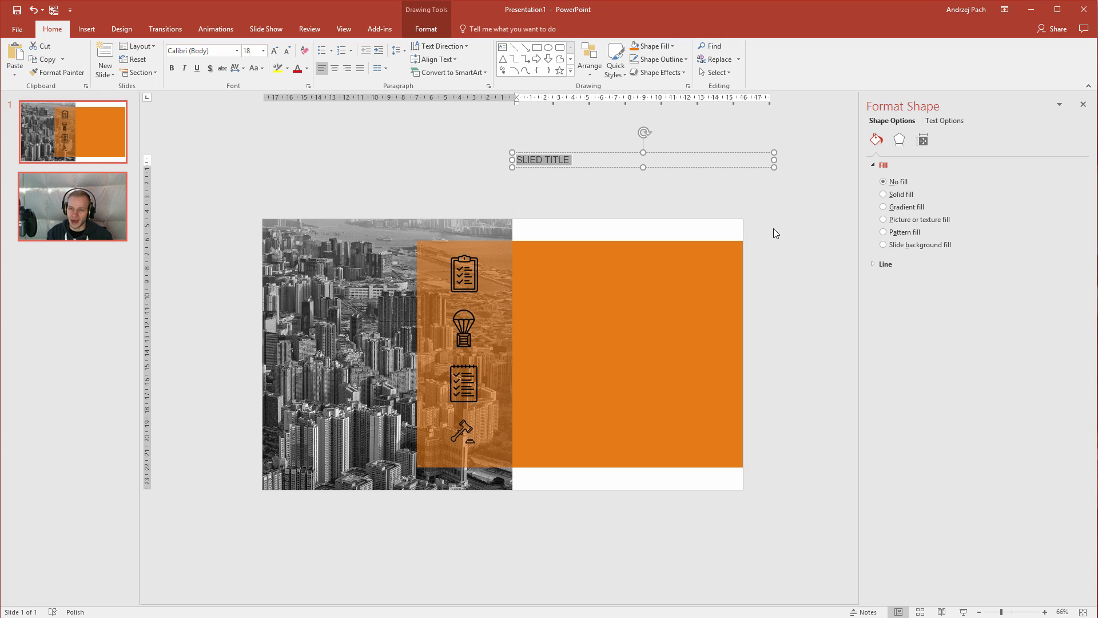
type("SLIDE TITLE")
left_click_drag(774, 162, 617, 160)
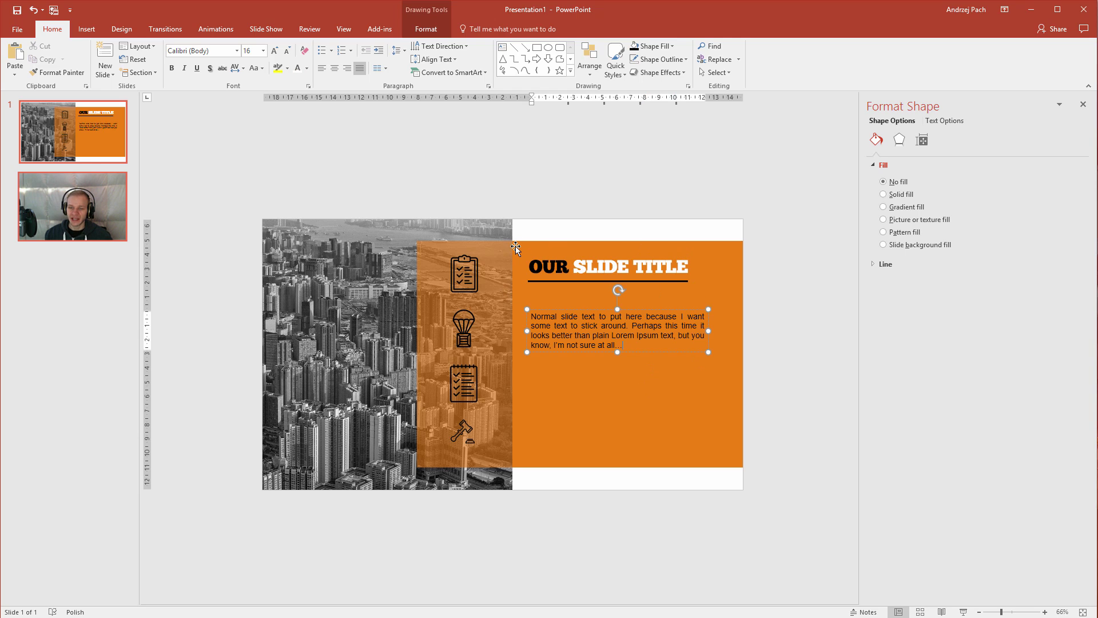
Make the body paragraph bold and paste a regular-weight copy below it
left_click_drag(587, 355, 584, 346)
key("ctrl+b")
key("ctrl+v")
left_click_drag(592, 351, 586, 427)
key("ctrl+b")
Narrow the lower text into a column and duplicate it as a second column beside it
left_click_drag(706, 404, 679, 362)
key("ctrl+c")
key("ctrl+v")
left_click(654, 375)
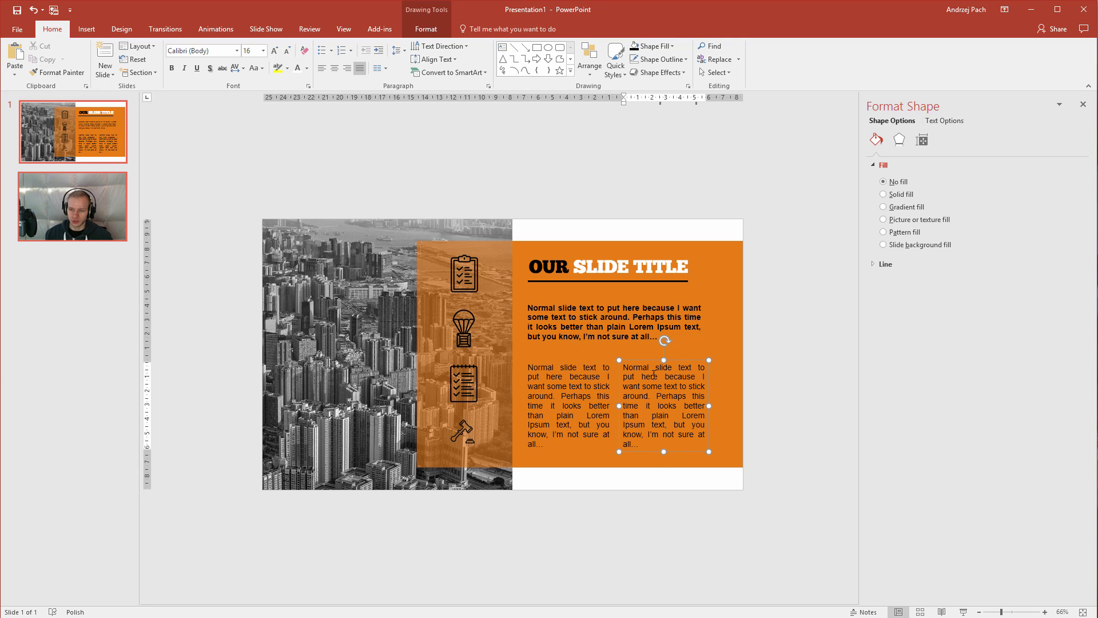
Delete the right text column and stretch the left one into a single wide paragraph under the bold text
left_click(760, 403)
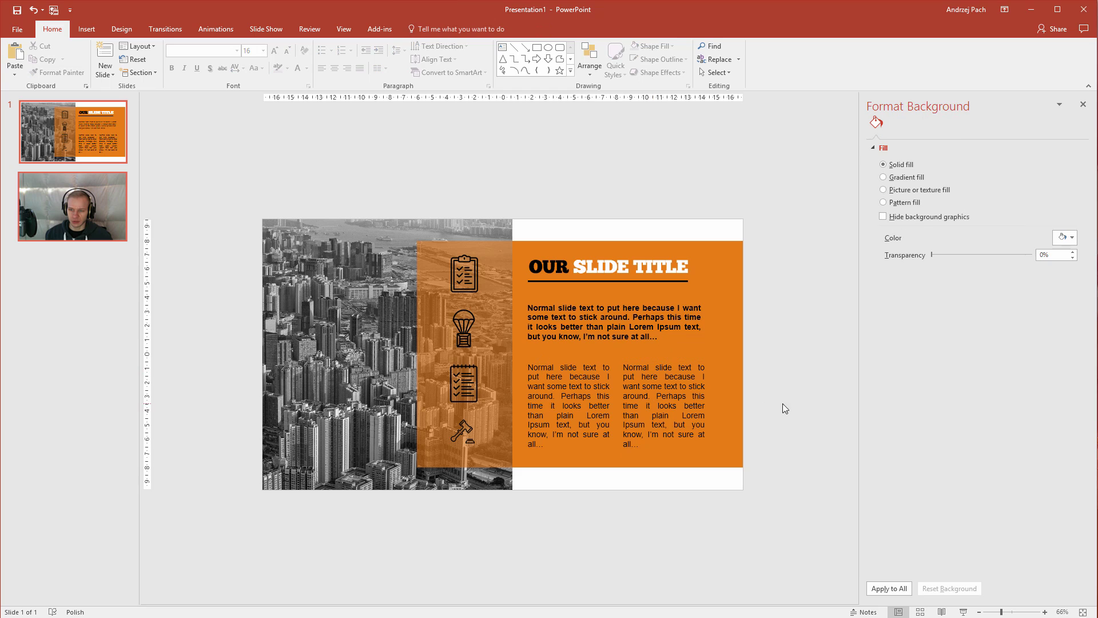
left_click(654, 364)
key("Delete")
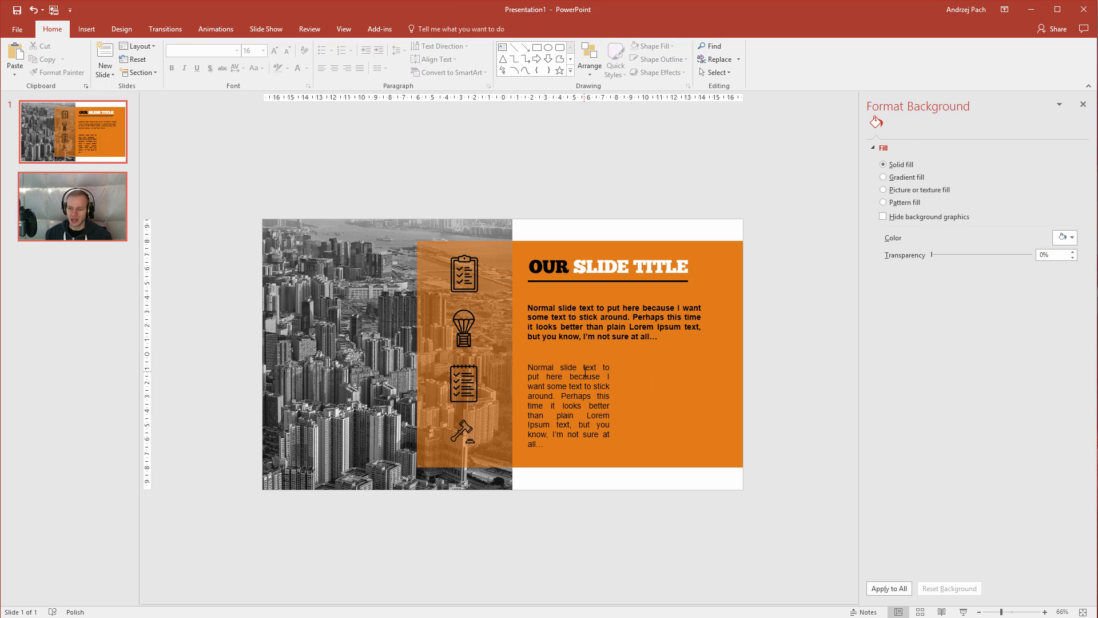
left_click(613, 410)
left_click_drag(614, 410, 668, 409)
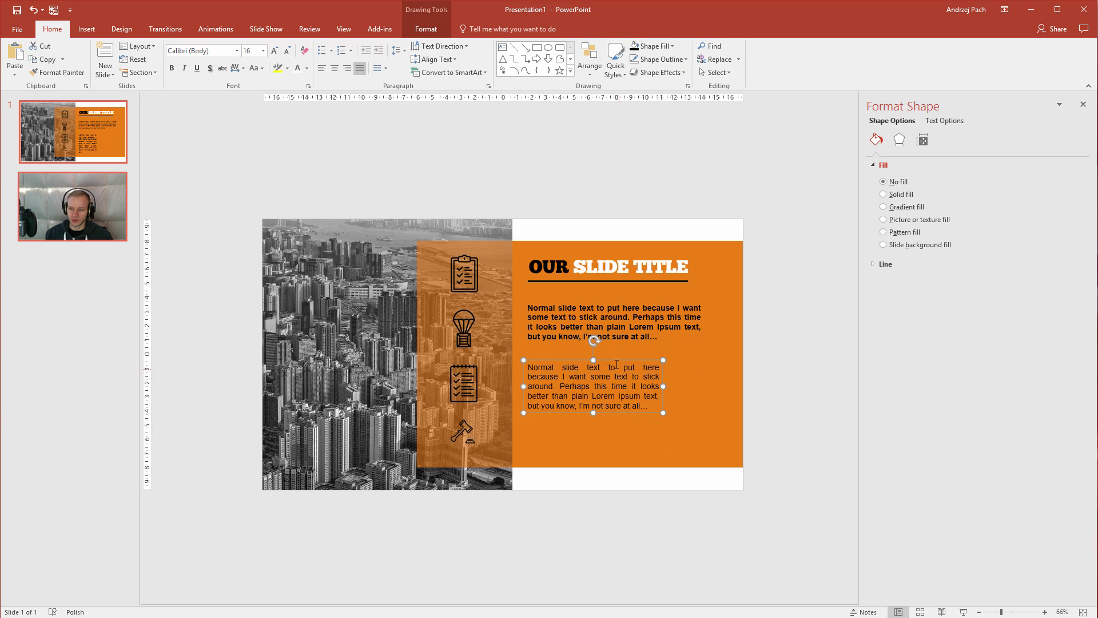
left_click_drag(624, 363, 583, 350)
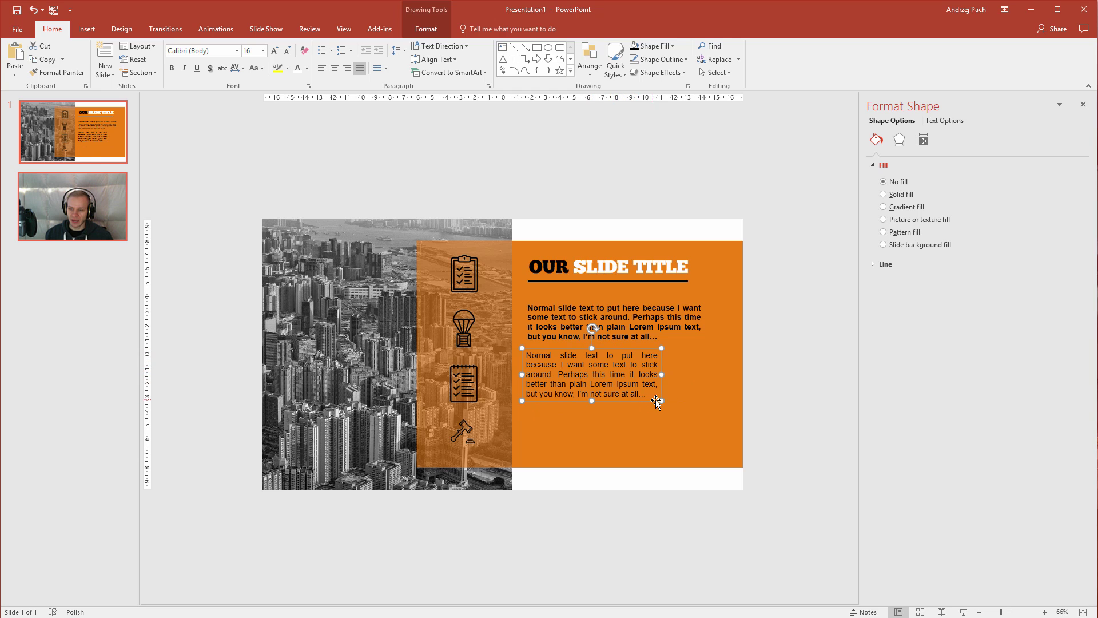
left_click_drag(661, 400, 705, 391)
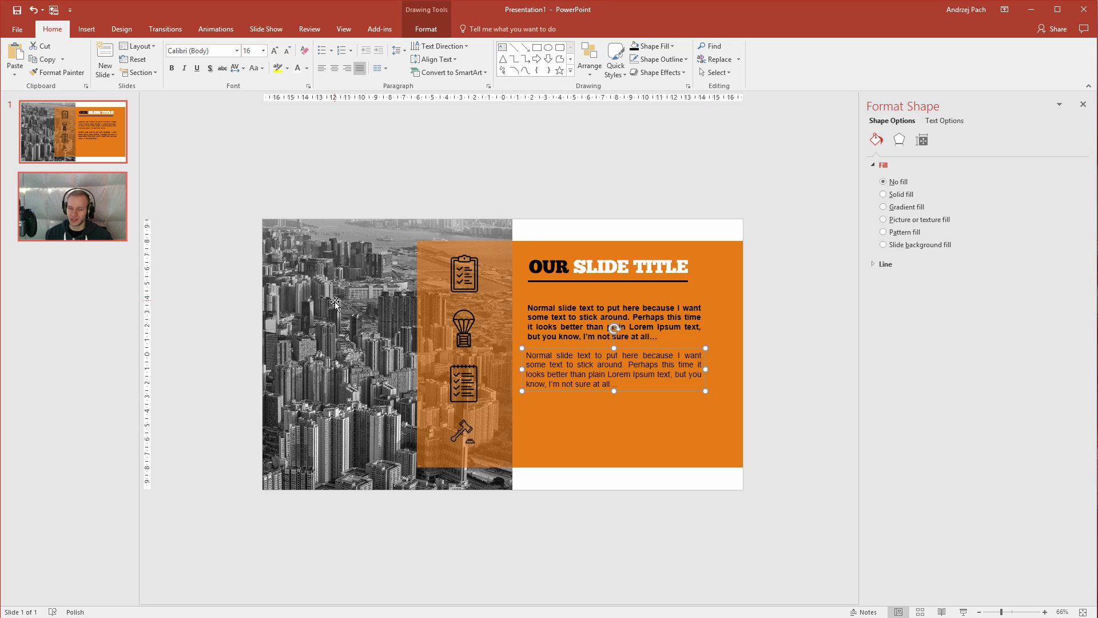
left_click(376, 169)
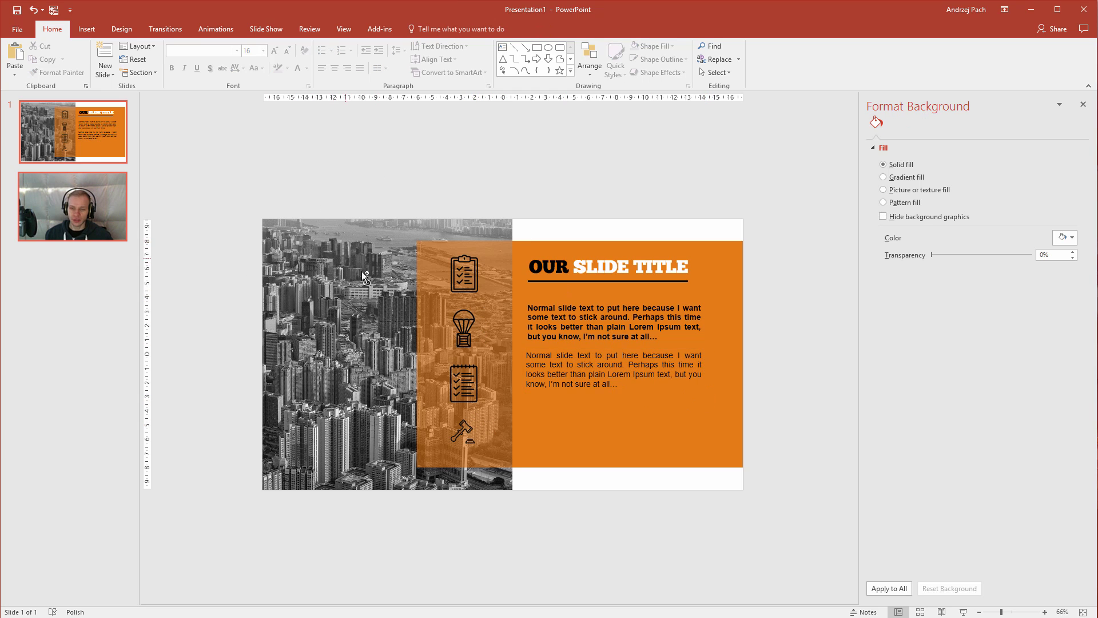
Move the title and both paragraphs together lower and slightly right within the orange panel
scroll(362, 271, "down", 2, "ctrl")
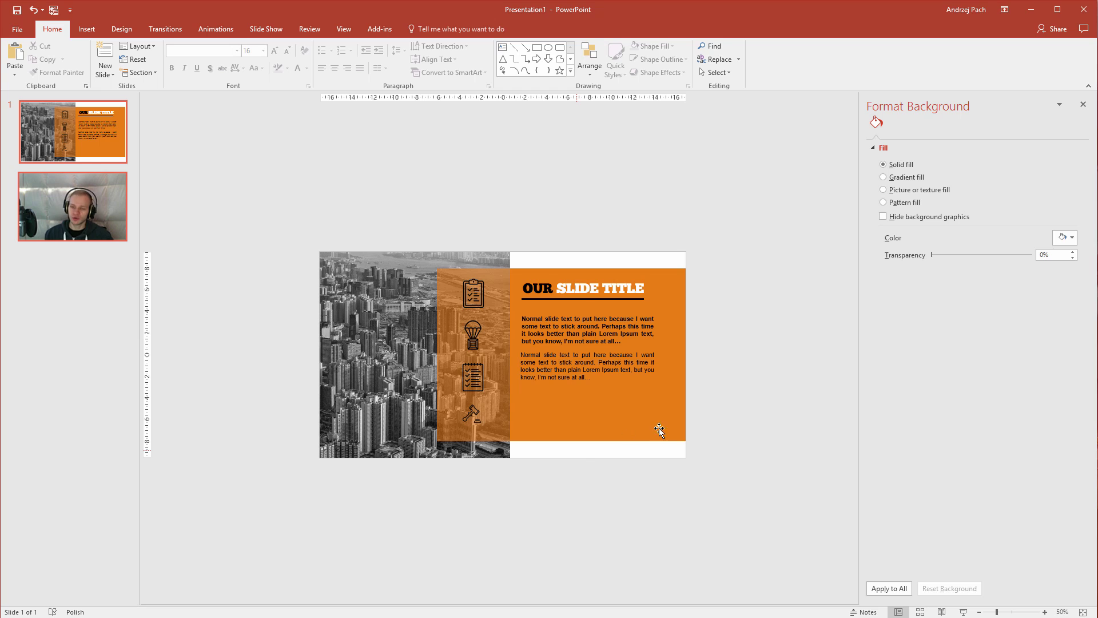
left_click(584, 277)
left_click(561, 304)
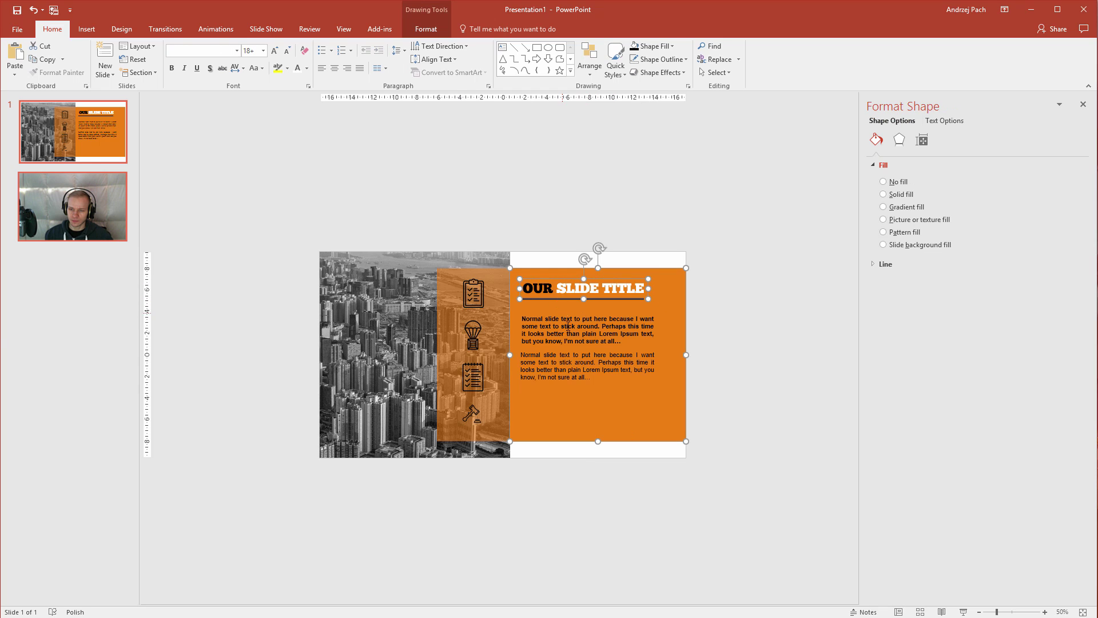
left_click(770, 428)
left_click_drag(785, 441, 568, 300)
left_click(692, 470)
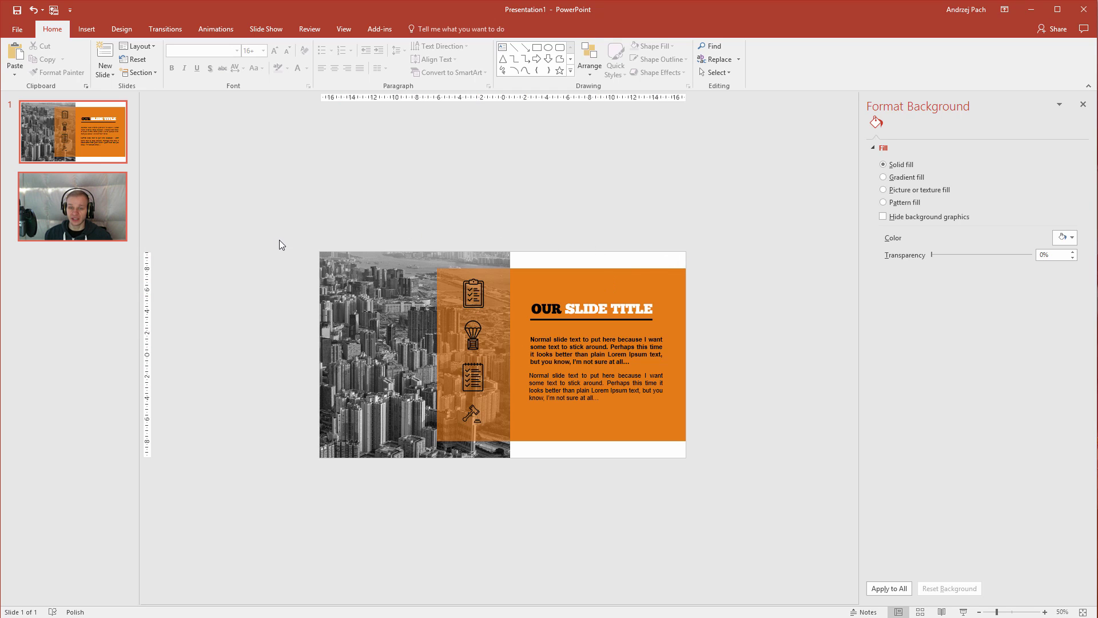
Check the layout by marquee-selecting all slide objects, then the city picture and icons
left_click_drag(258, 220, 802, 457)
left_click(720, 488)
scroll(720, 489, "up", 2)
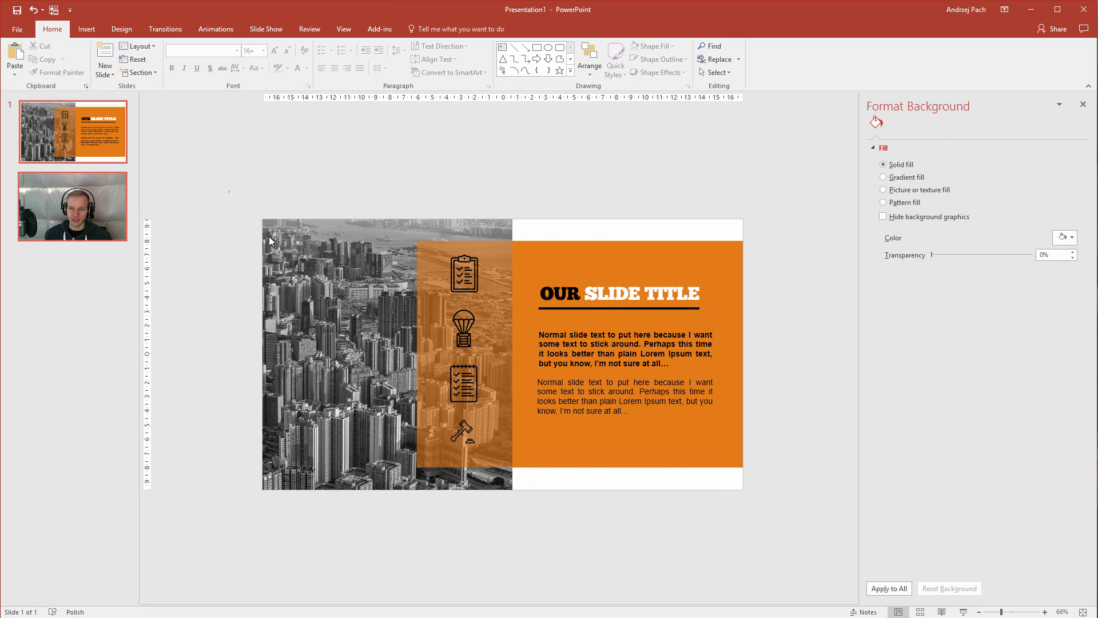
left_click_drag(307, 269, 586, 512)
left_click(584, 510)
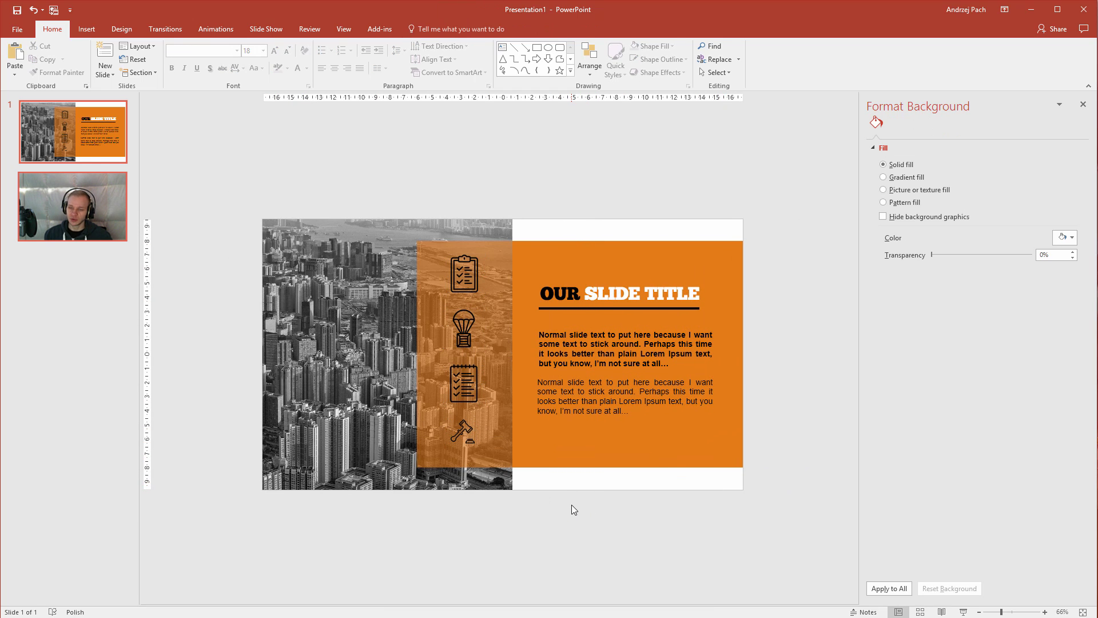